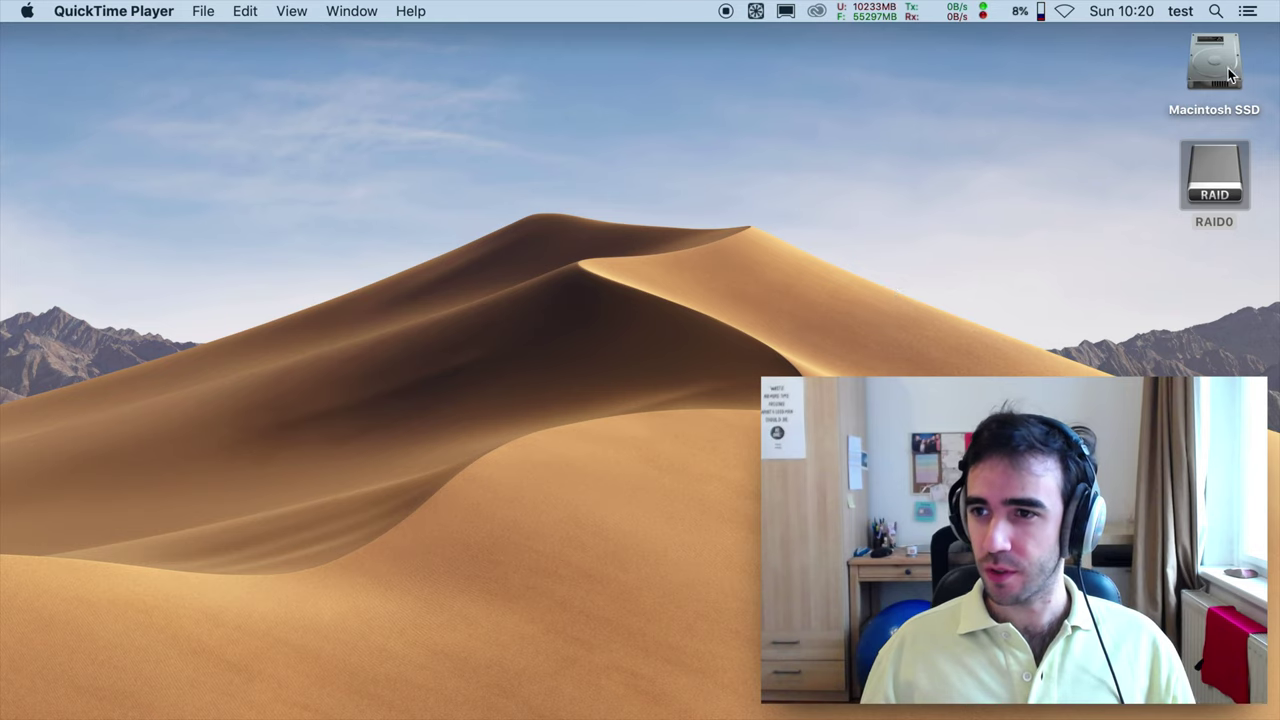
# Launch VideoProc from Spotlight and dismiss the trial registration notice
pyautogui.click(1216, 11)
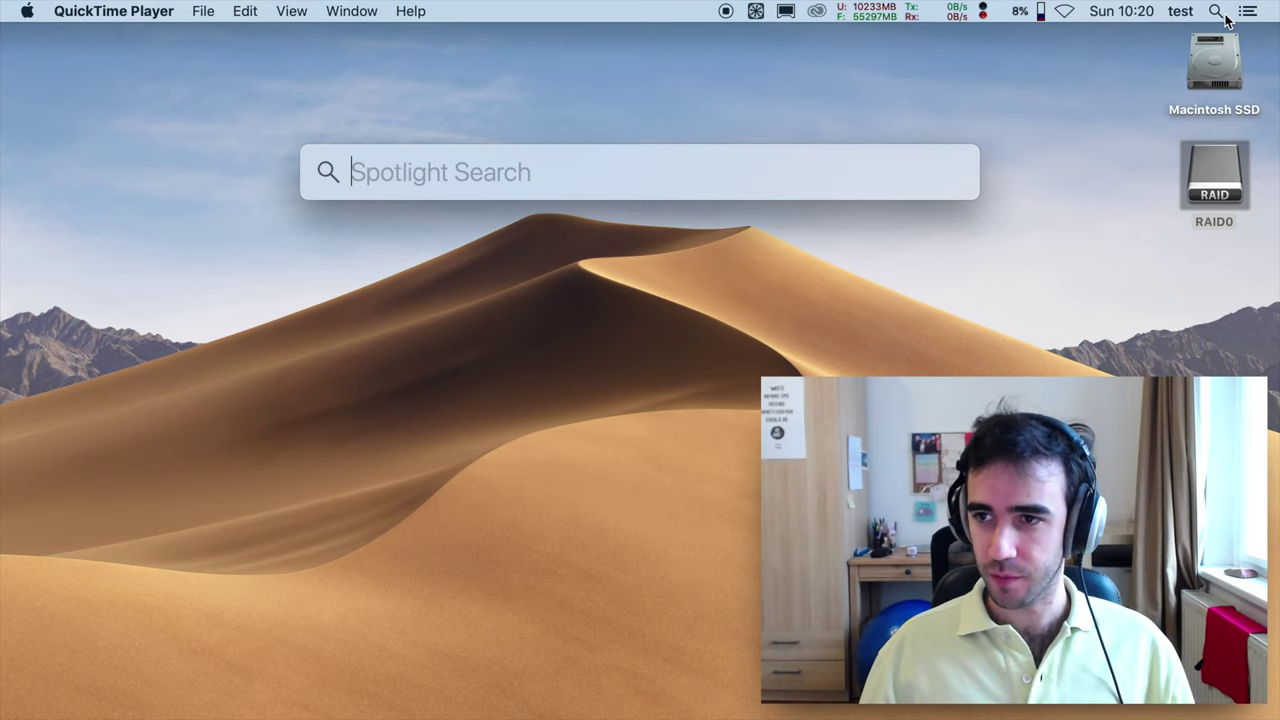
pyautogui.write('video')
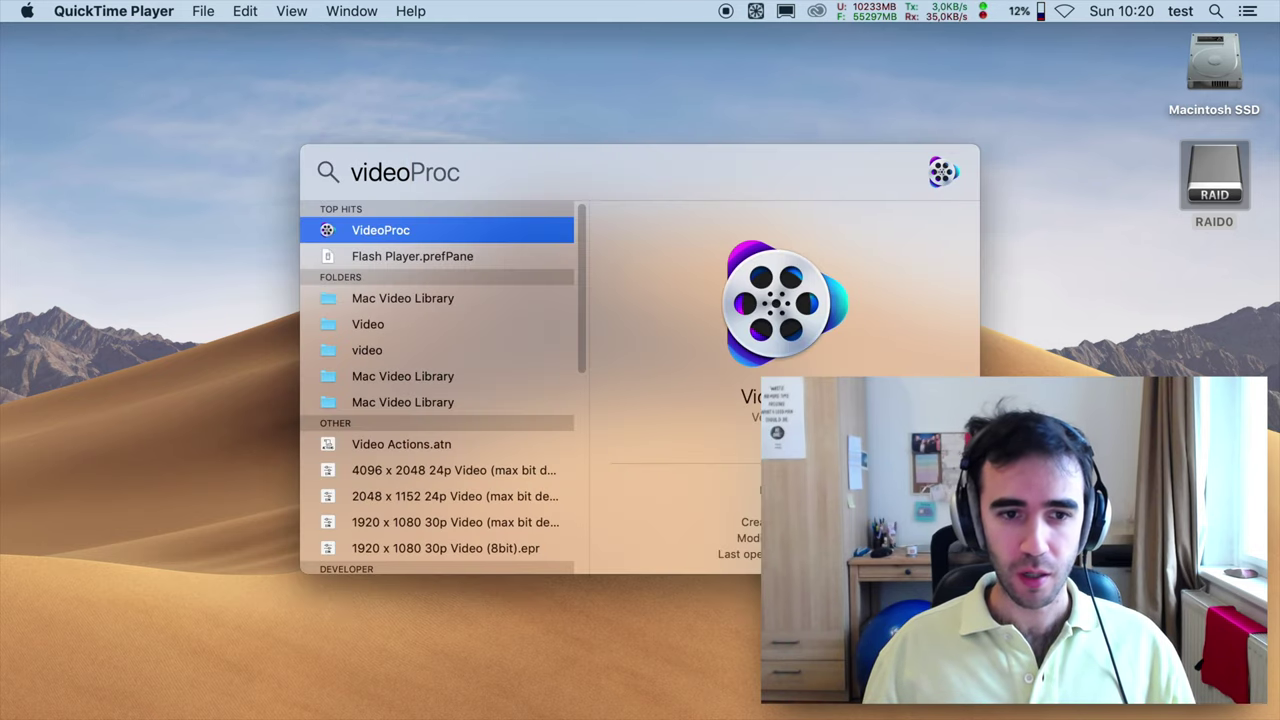
pyautogui.press('Return')
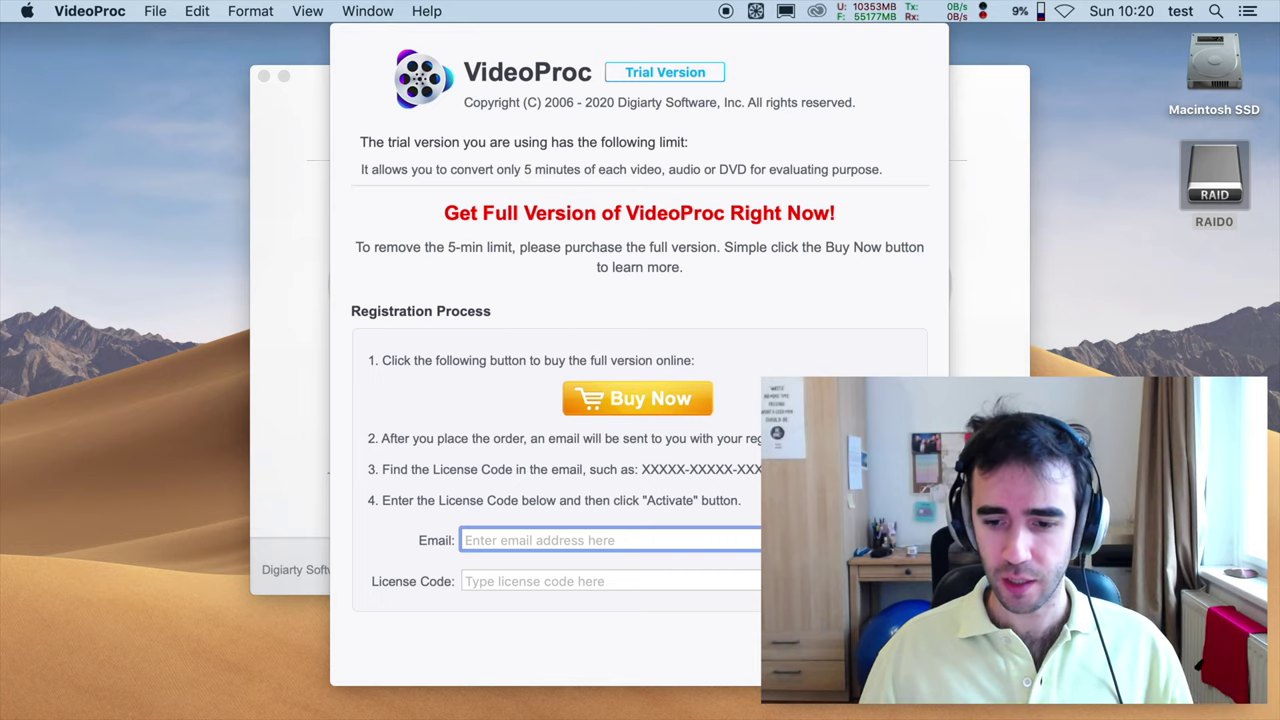
pyautogui.press('Escape')
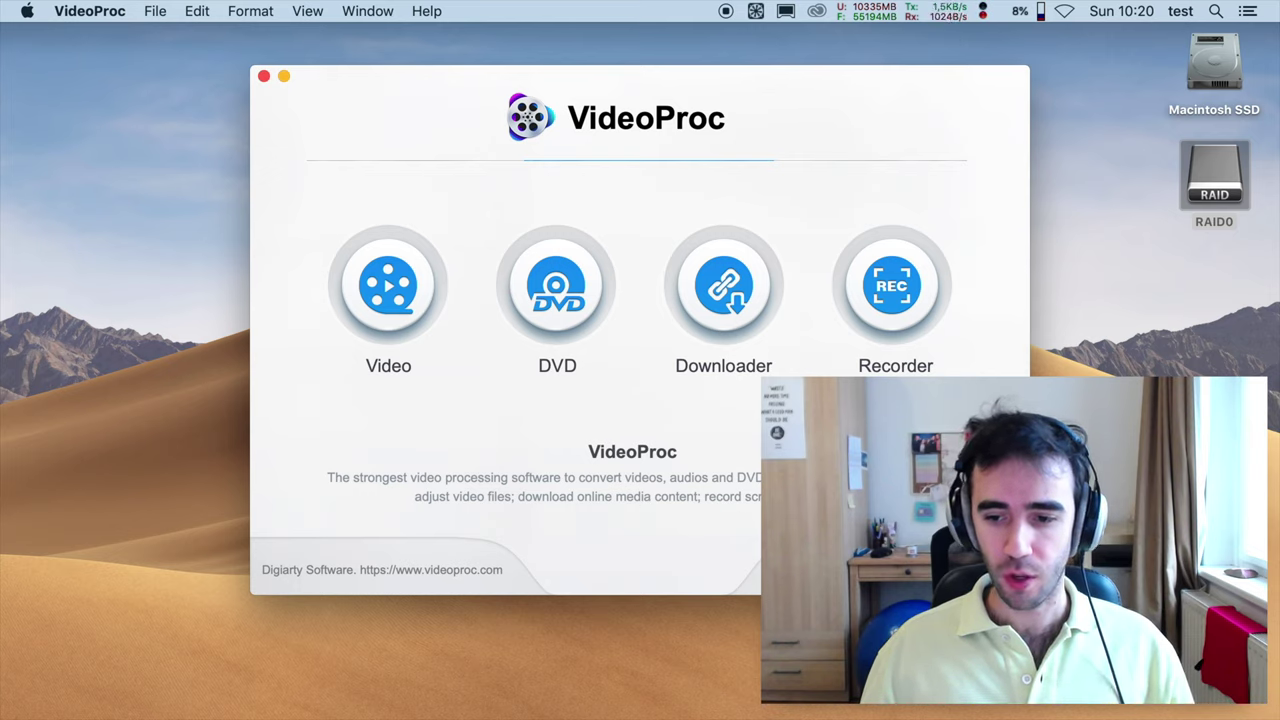
# In Settings, disable H264 and HEVC hardware acceleration and the hardware accelerate engine
pyautogui.press('super+comma')
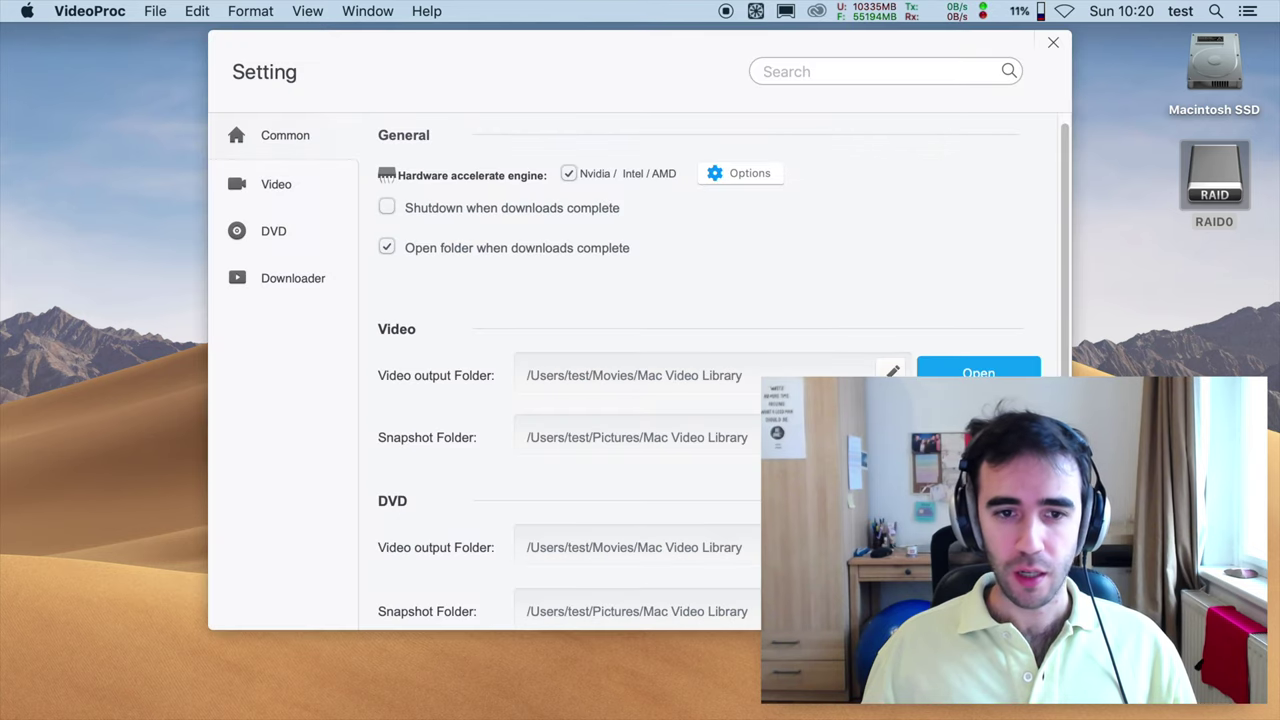
pyautogui.click(713, 176)
pyautogui.click(655, 236)
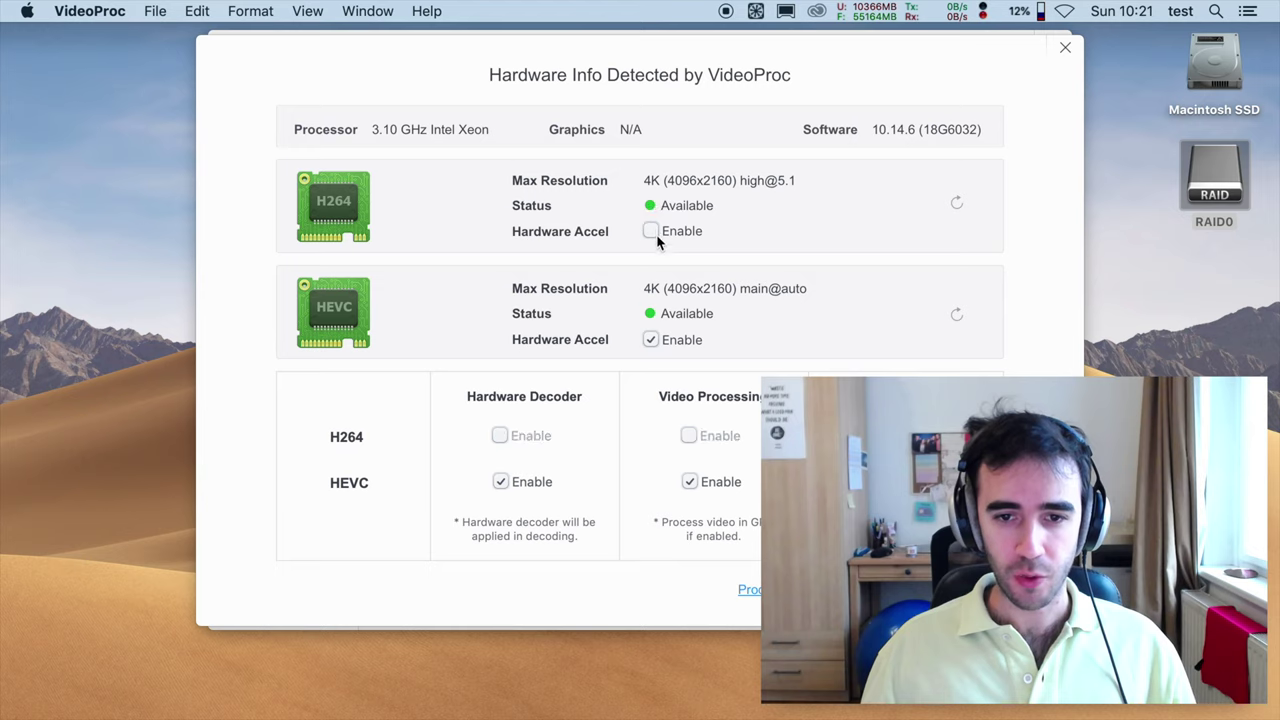
pyautogui.click(651, 340)
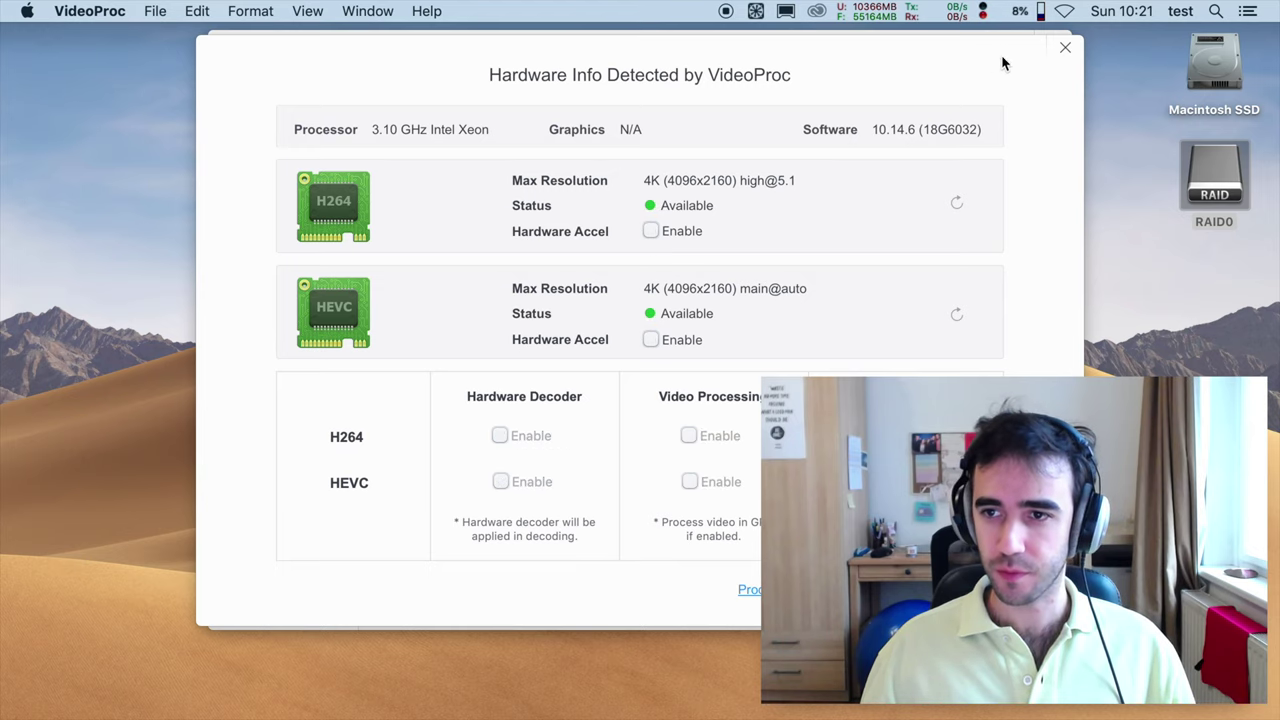
pyautogui.click(1065, 47)
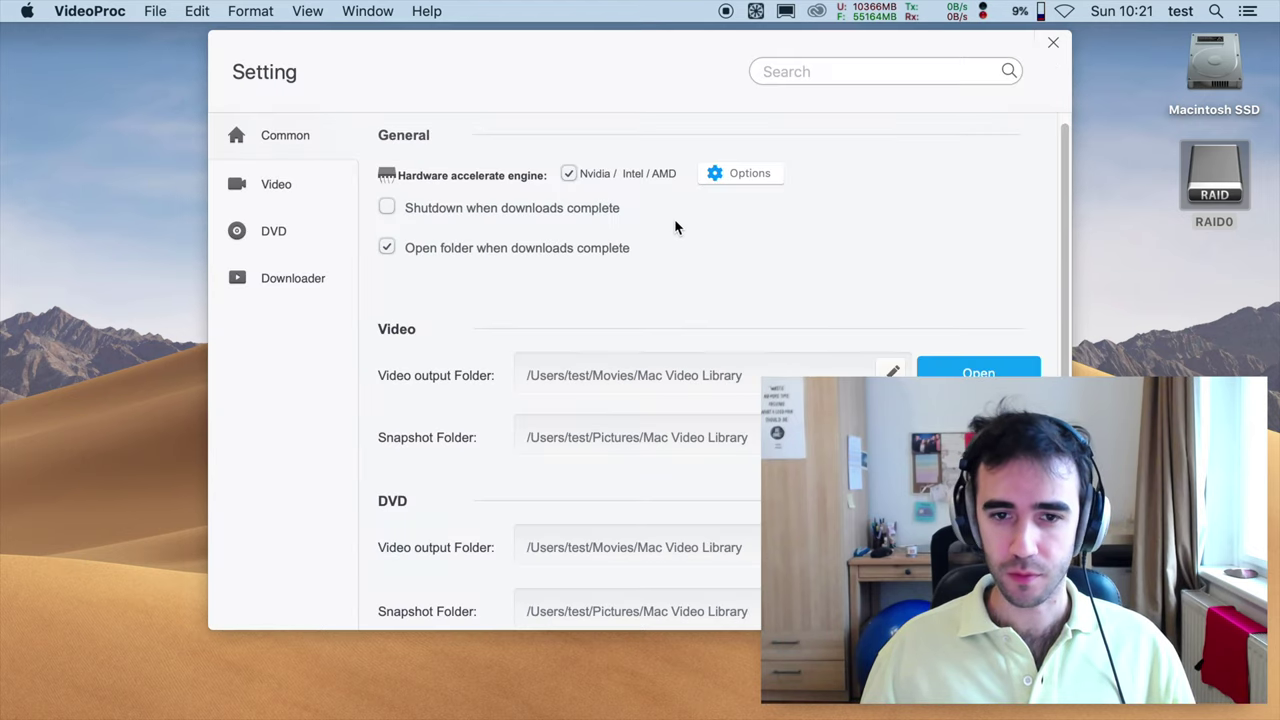
pyautogui.click(569, 173)
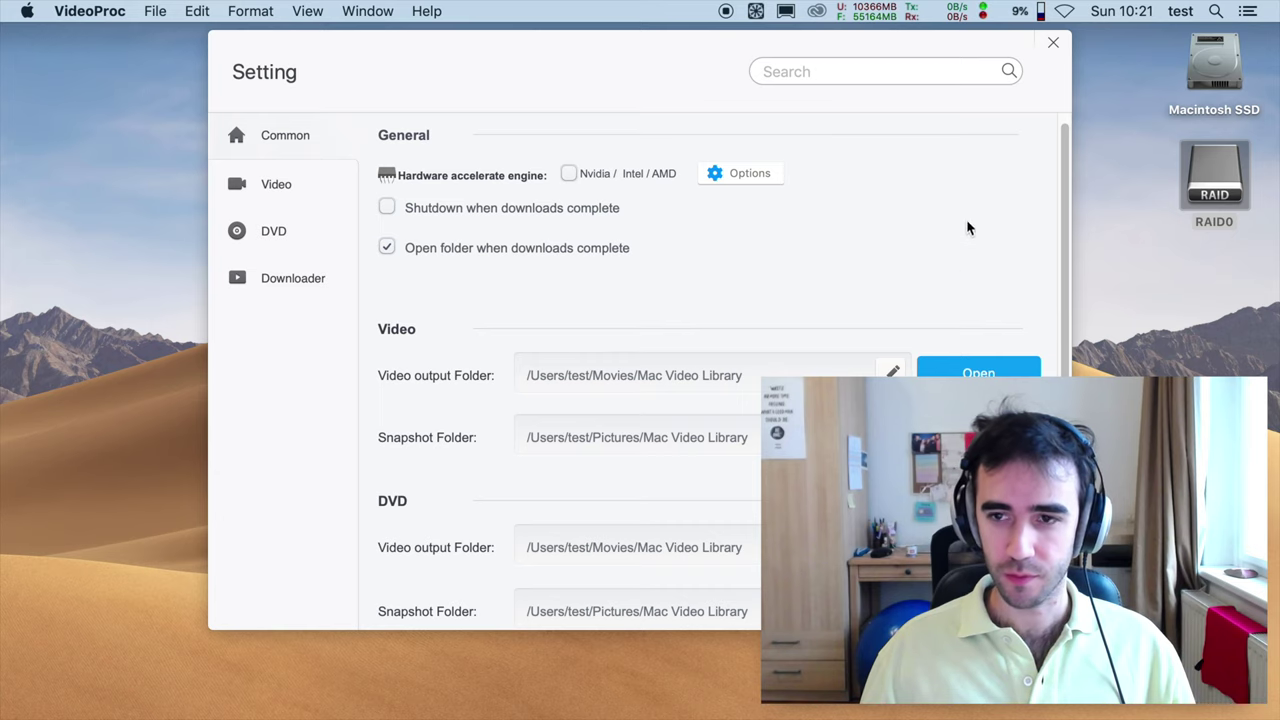
pyautogui.click(1053, 42)
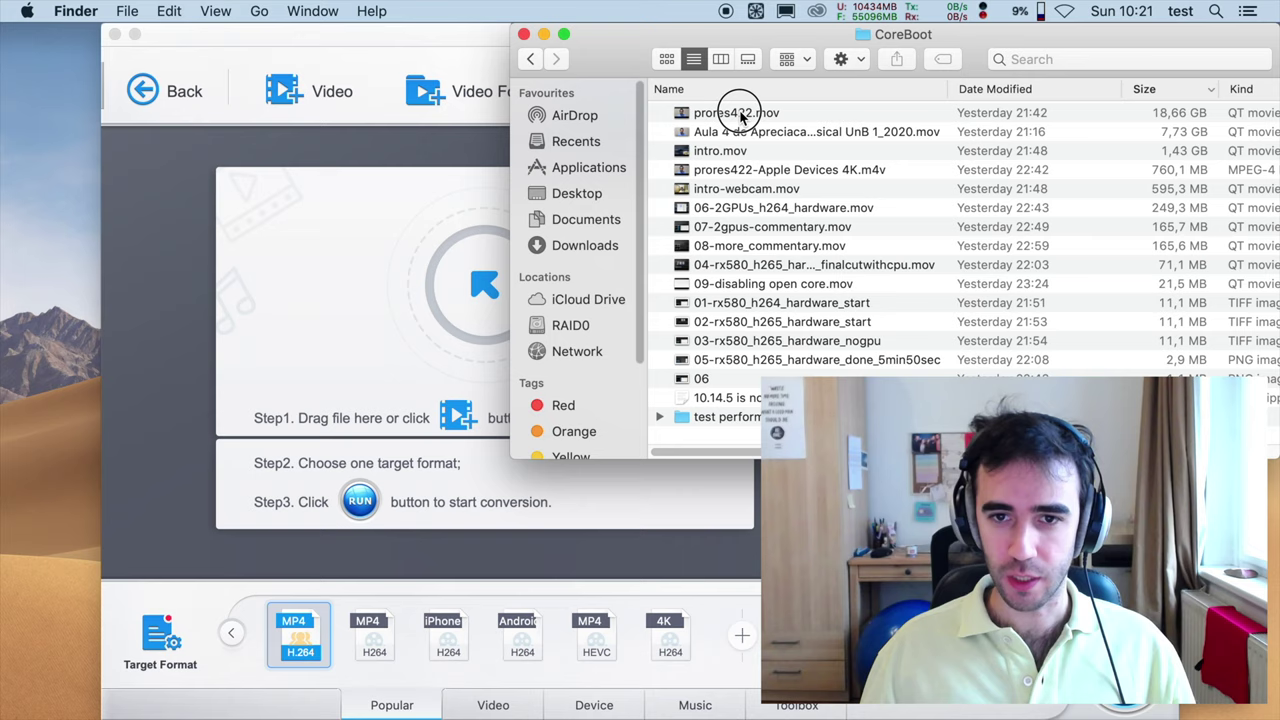
# Drop prores422.mov into the converter, keeping the MP4 H.264 1920x1080 output
pyautogui.moveTo(741, 117); pyautogui.dragTo(431, 257)
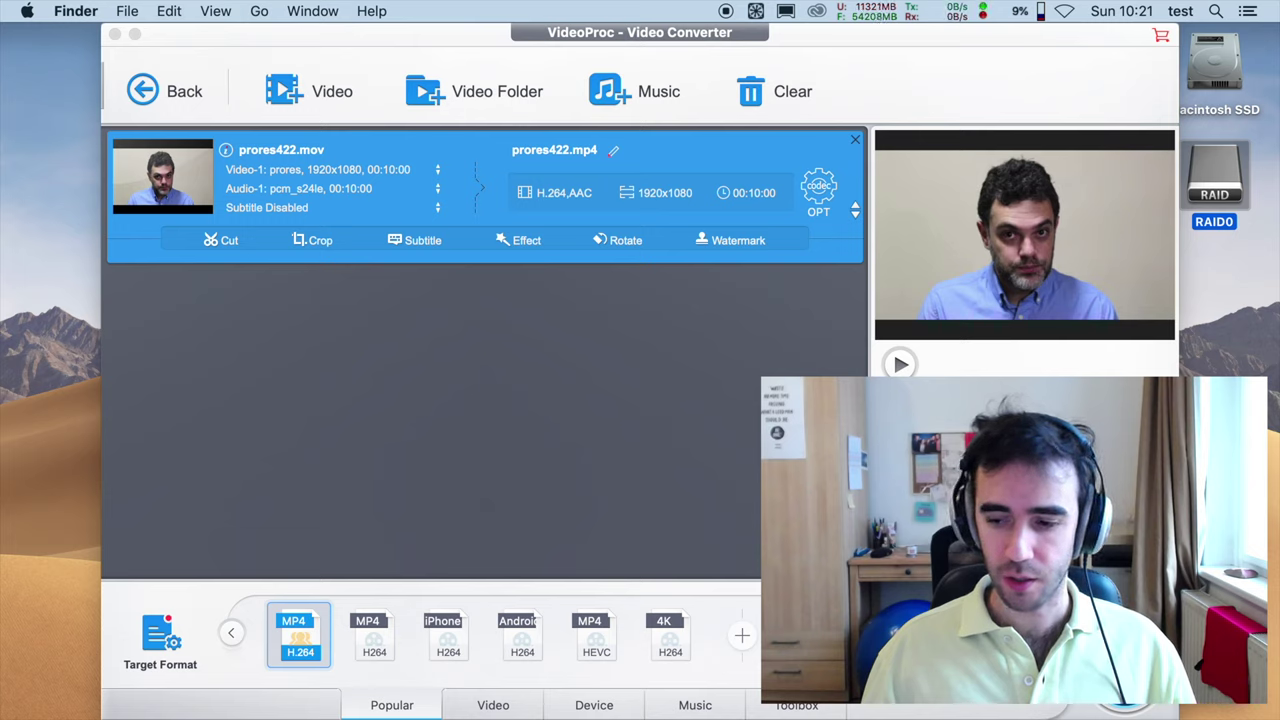
pyautogui.press('super+space')
pyautogui.write('act')
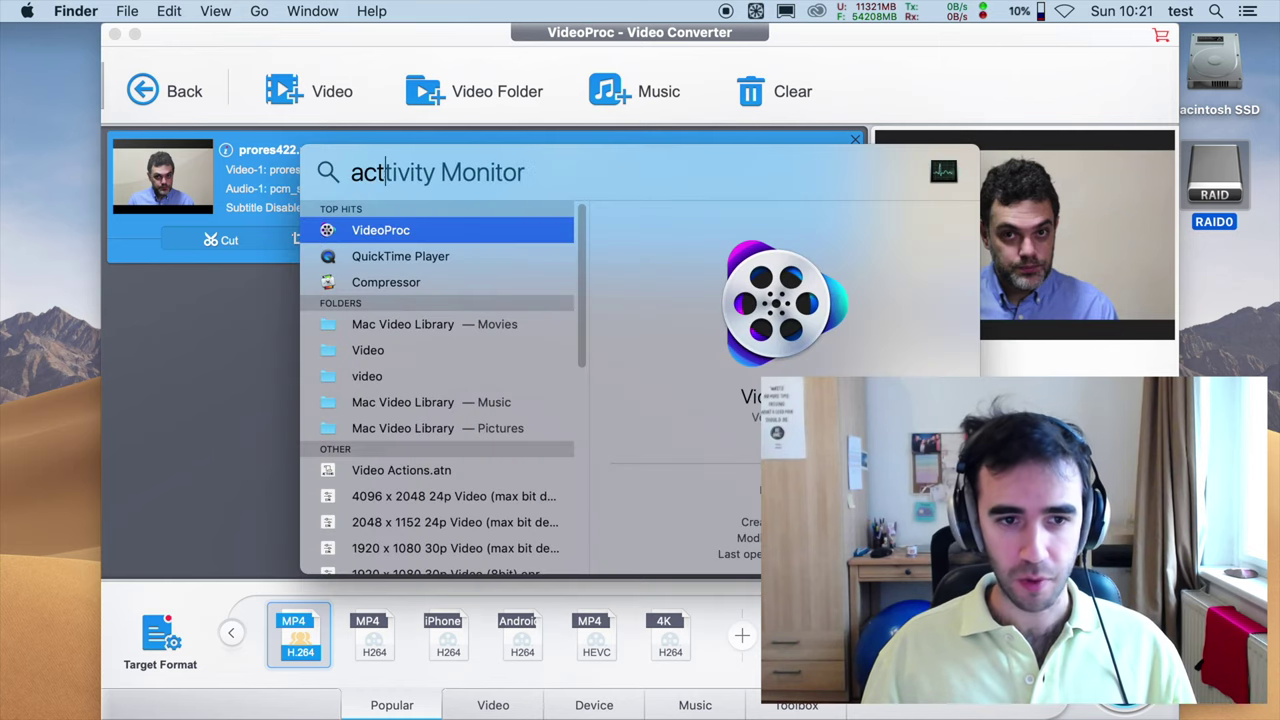
pyautogui.write('ivity')
pyautogui.press('Return')
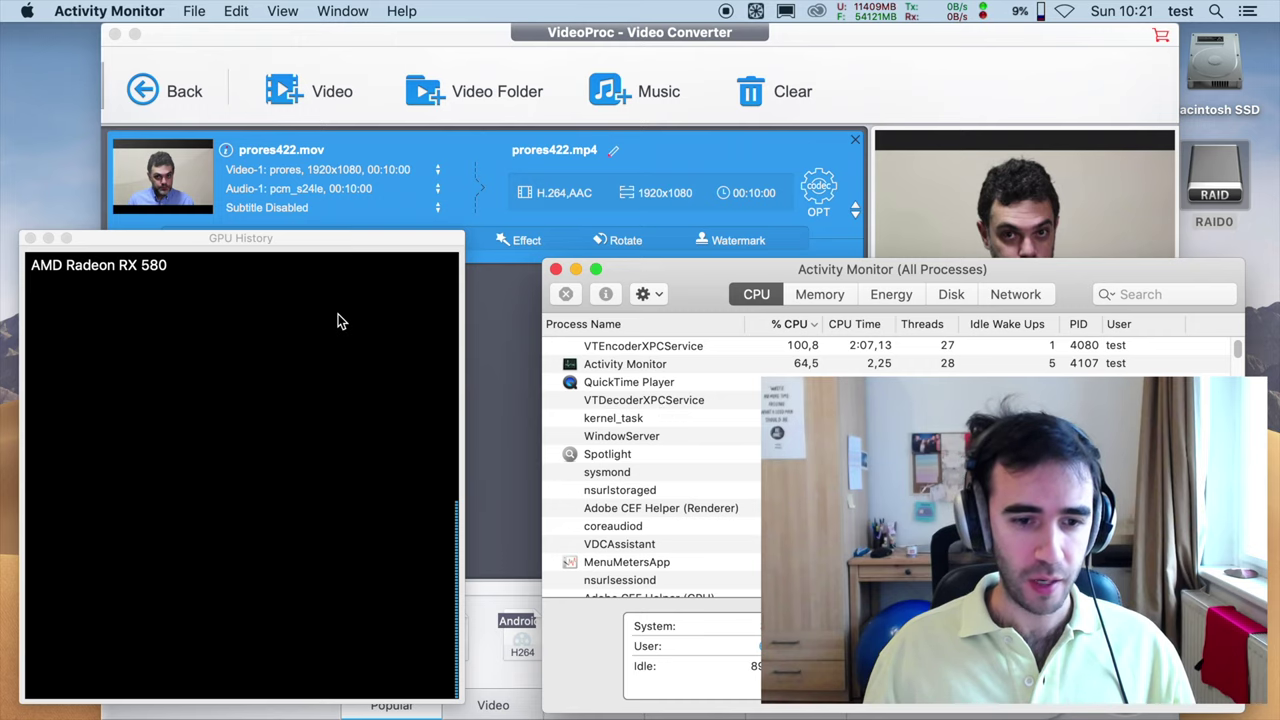
pyautogui.click(229, 264)
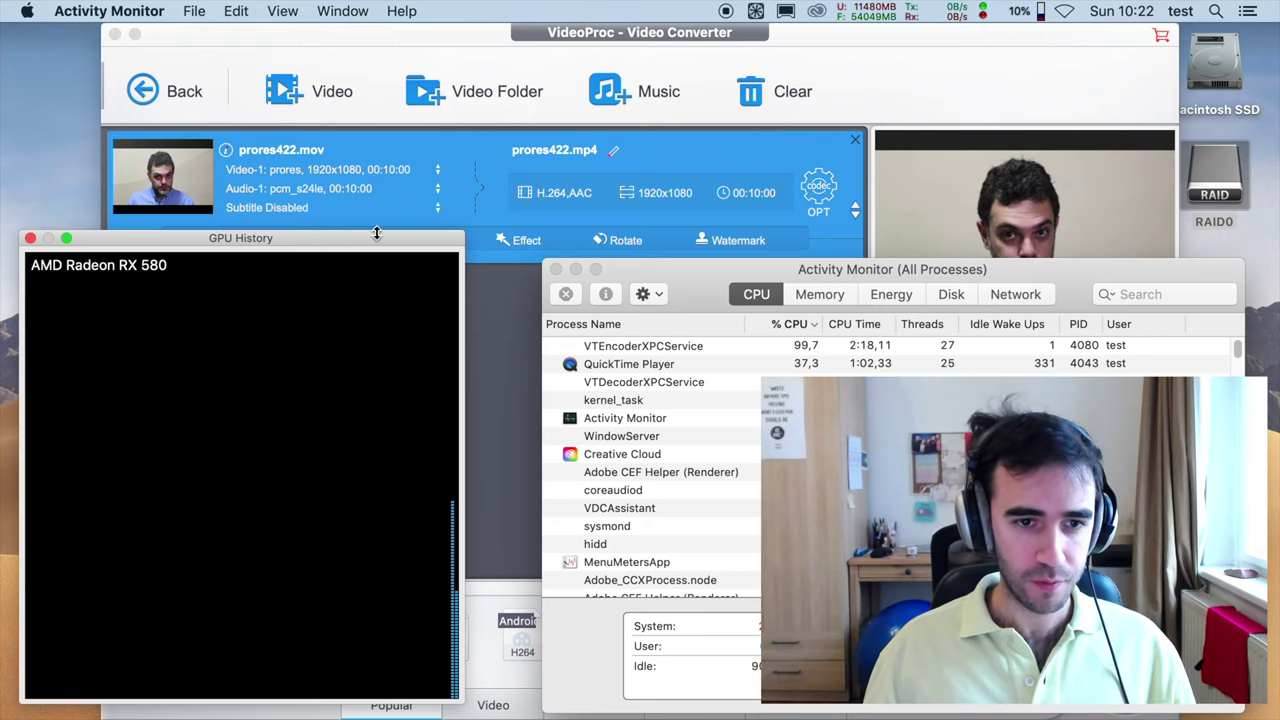
pyautogui.press('super+h')
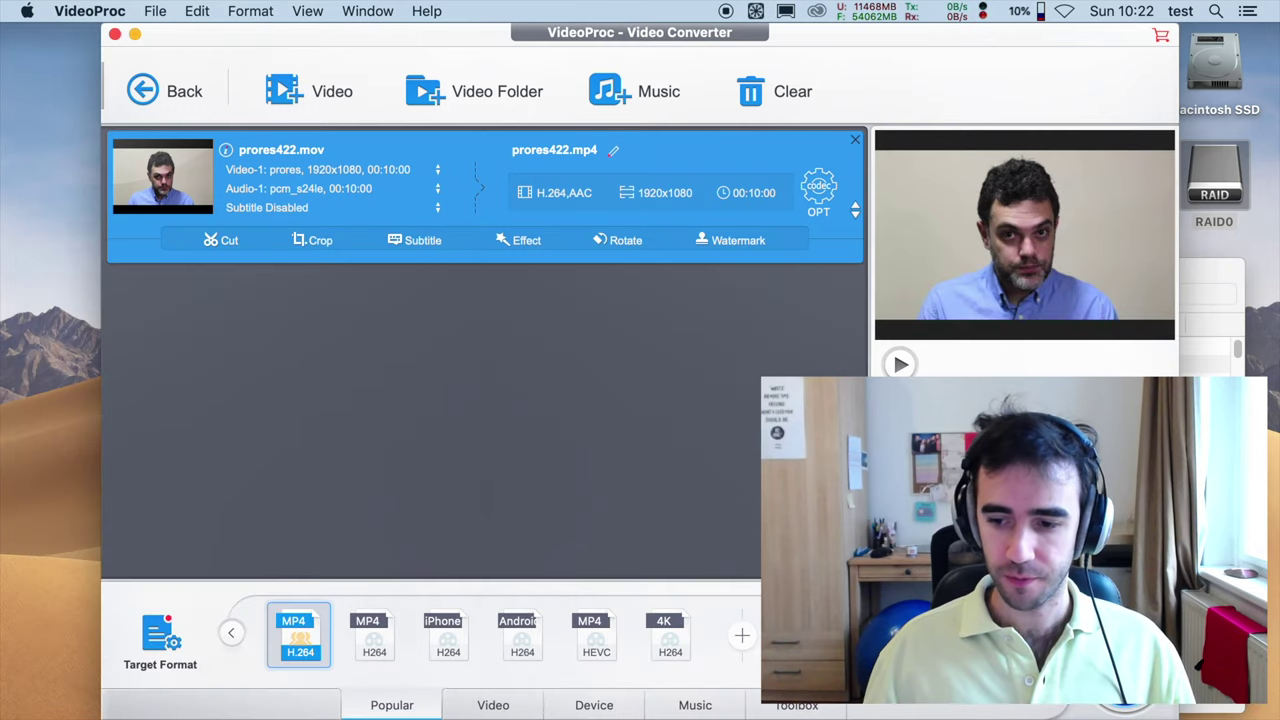
# Run the CPU-only H.264 conversion of prores422.mov while checking CPU load in Activity Monitor
pyautogui.click(1090, 630)
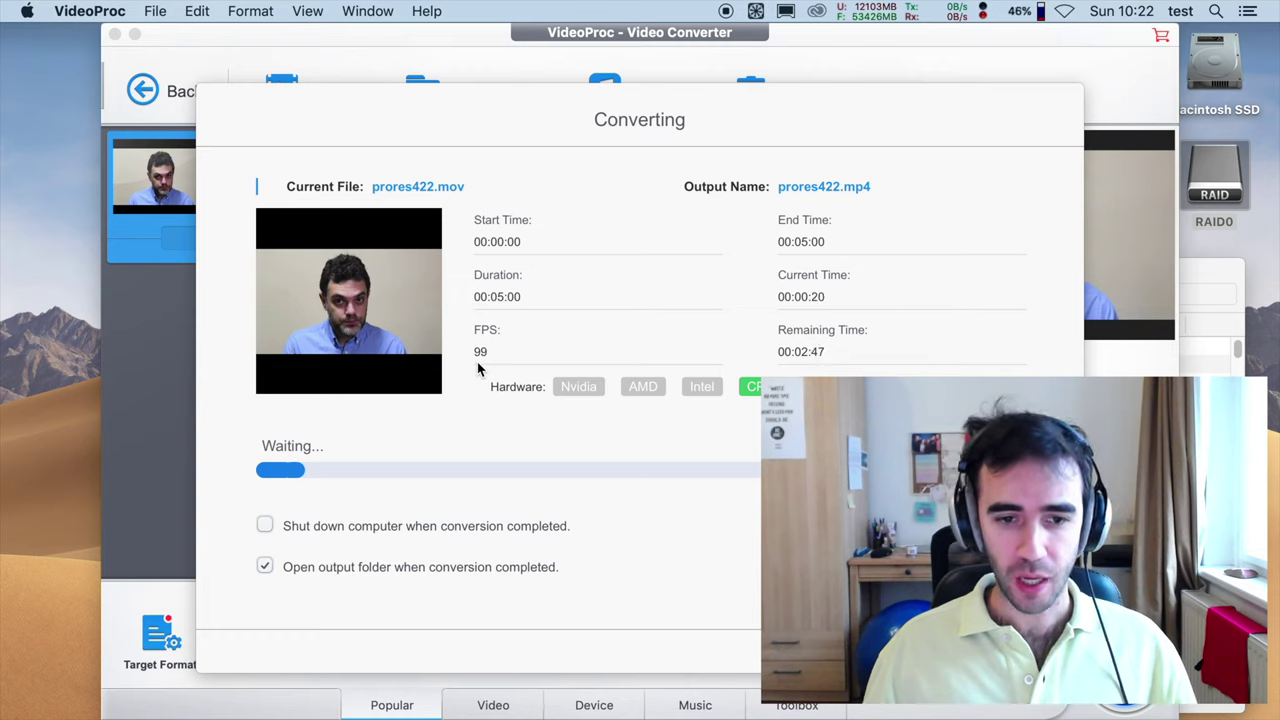
pyautogui.moveTo(497, 695)
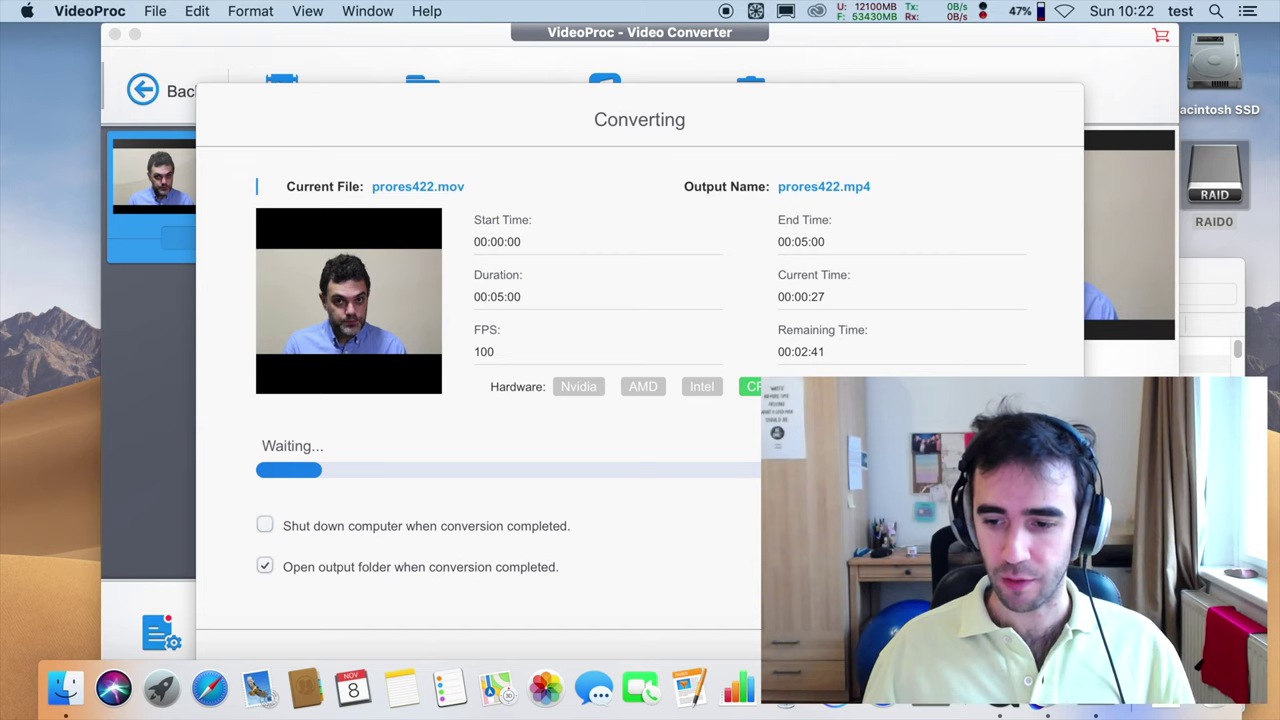
pyautogui.click(738, 688)
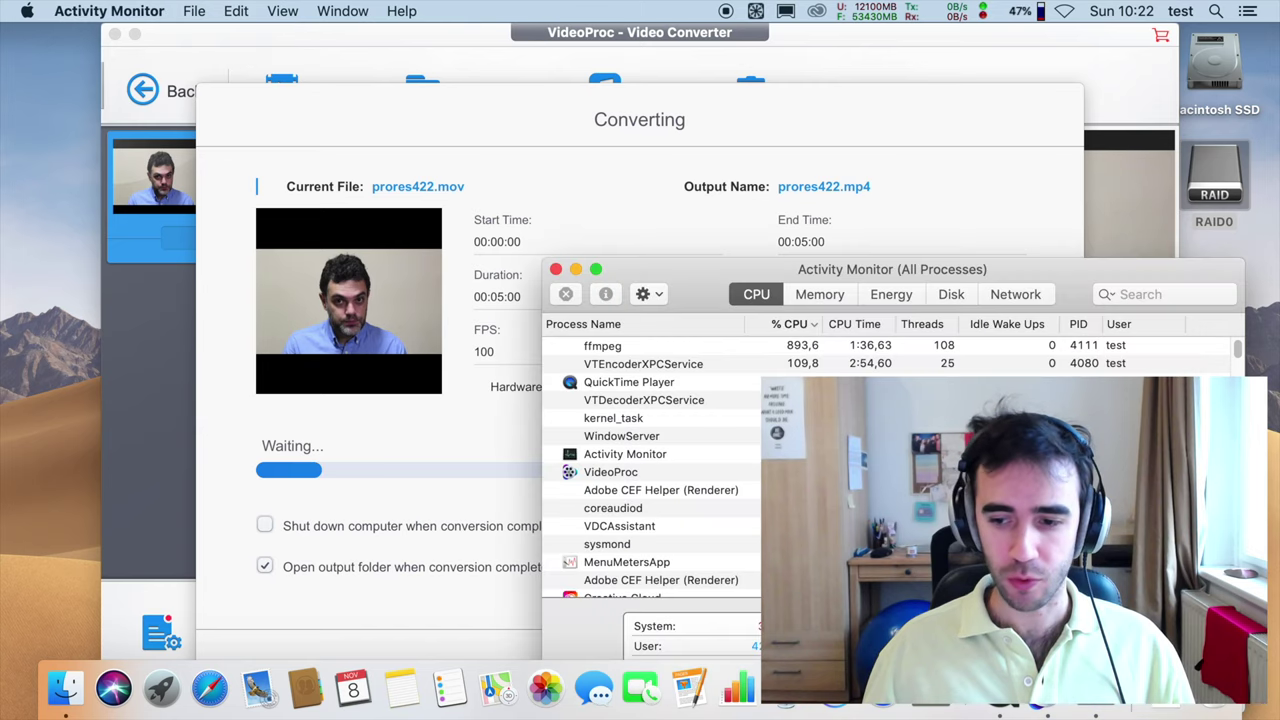
pyautogui.click(557, 271)
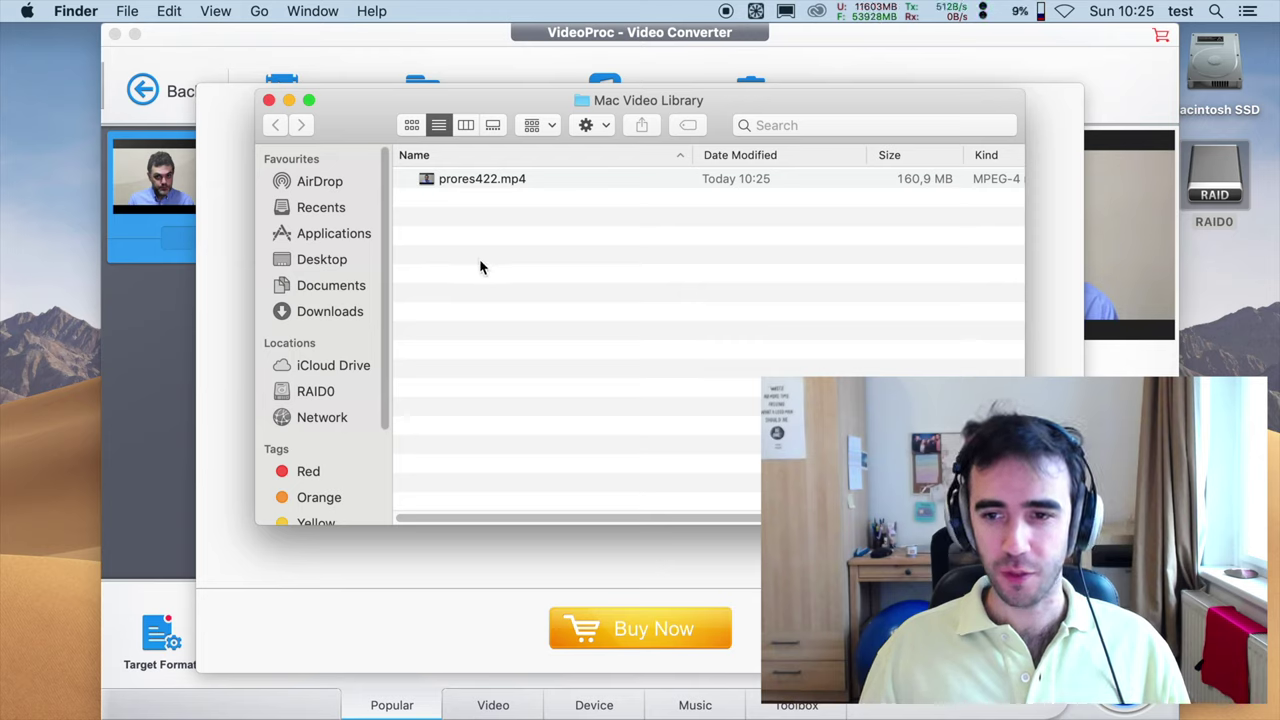
# Check prores422.mp4's info: 1920×1080, H.264, 05:00 duration
pyautogui.click(428, 186)
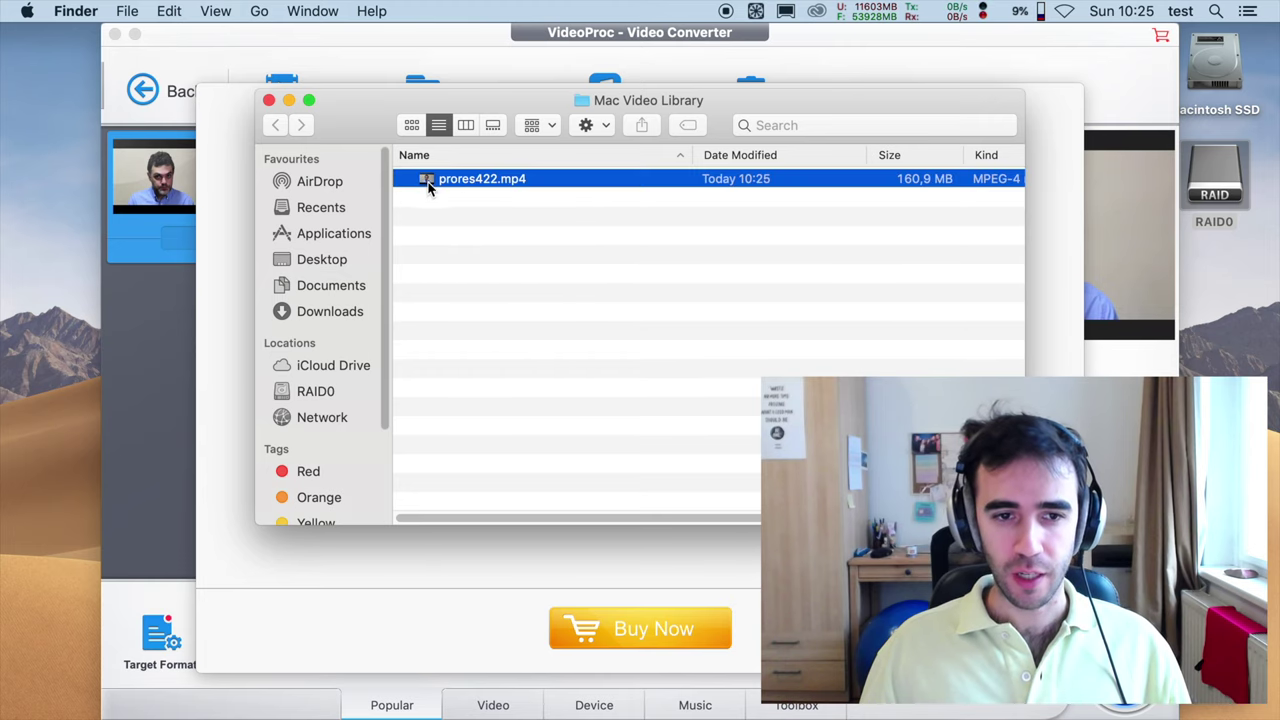
pyautogui.press('super+i')
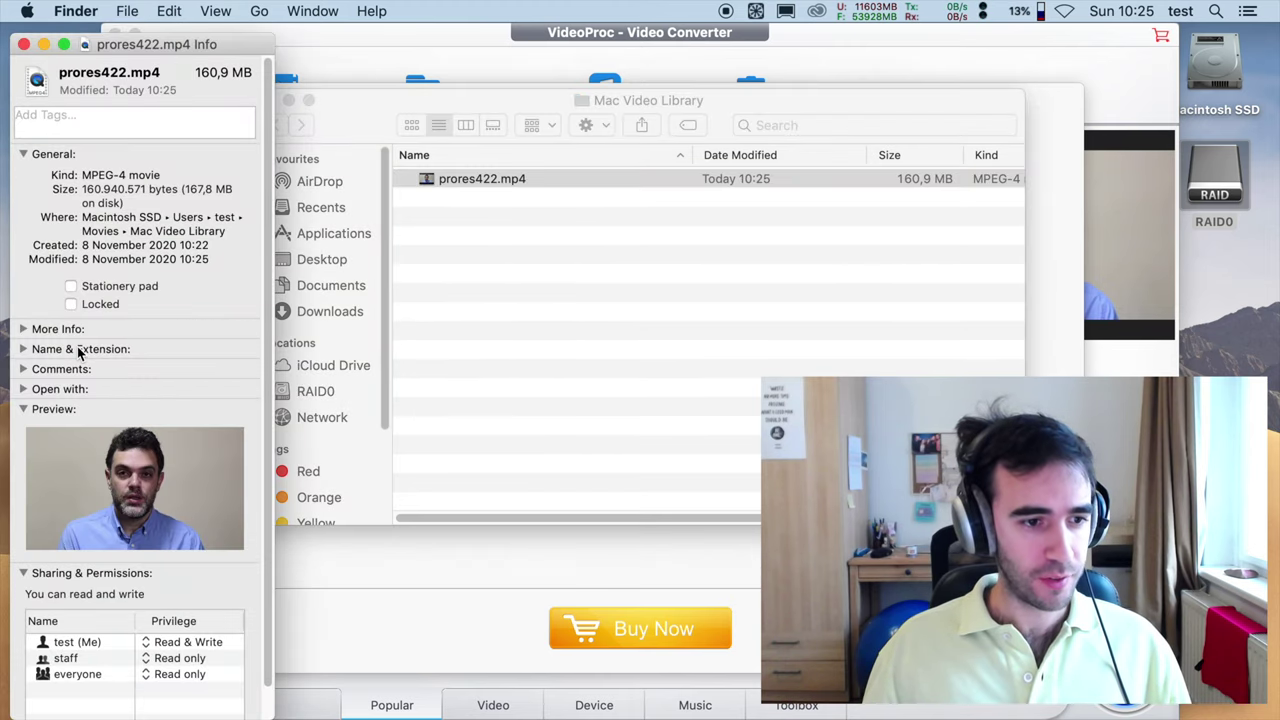
pyautogui.click(23, 329)
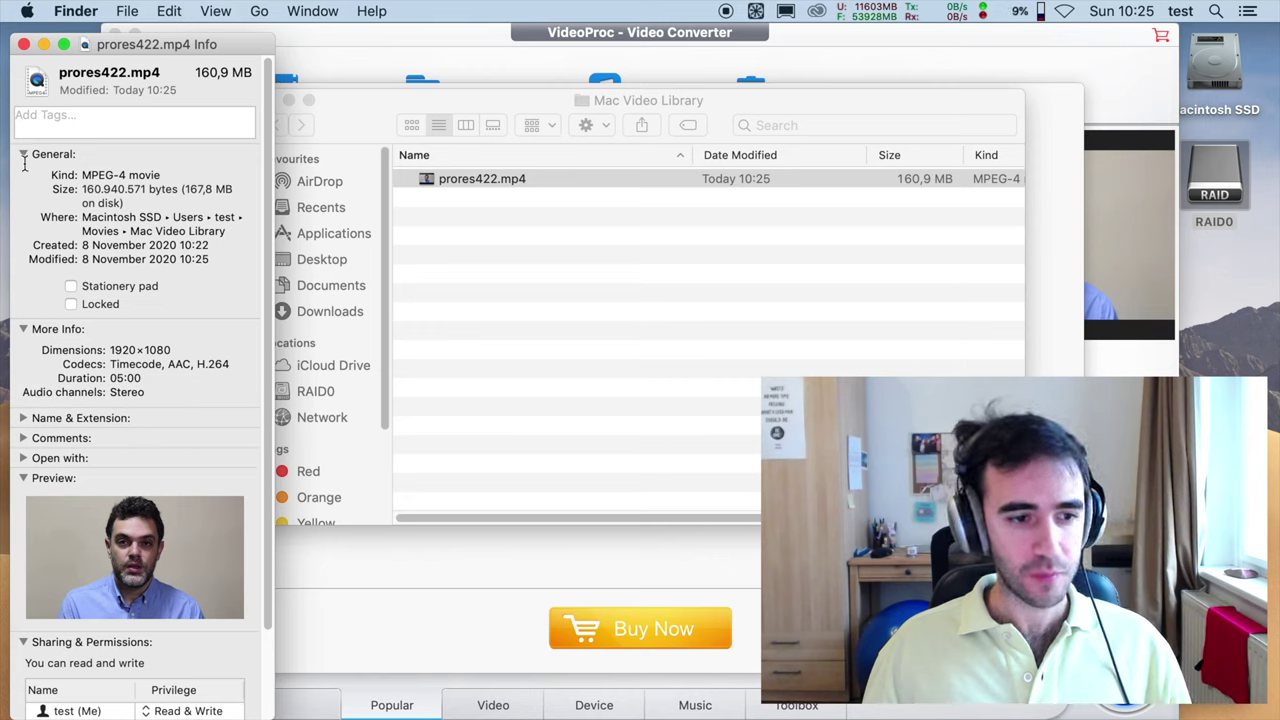
# Close the info window, the Mac Video Library window and VideoProc's trial notice
pyautogui.click(24, 44)
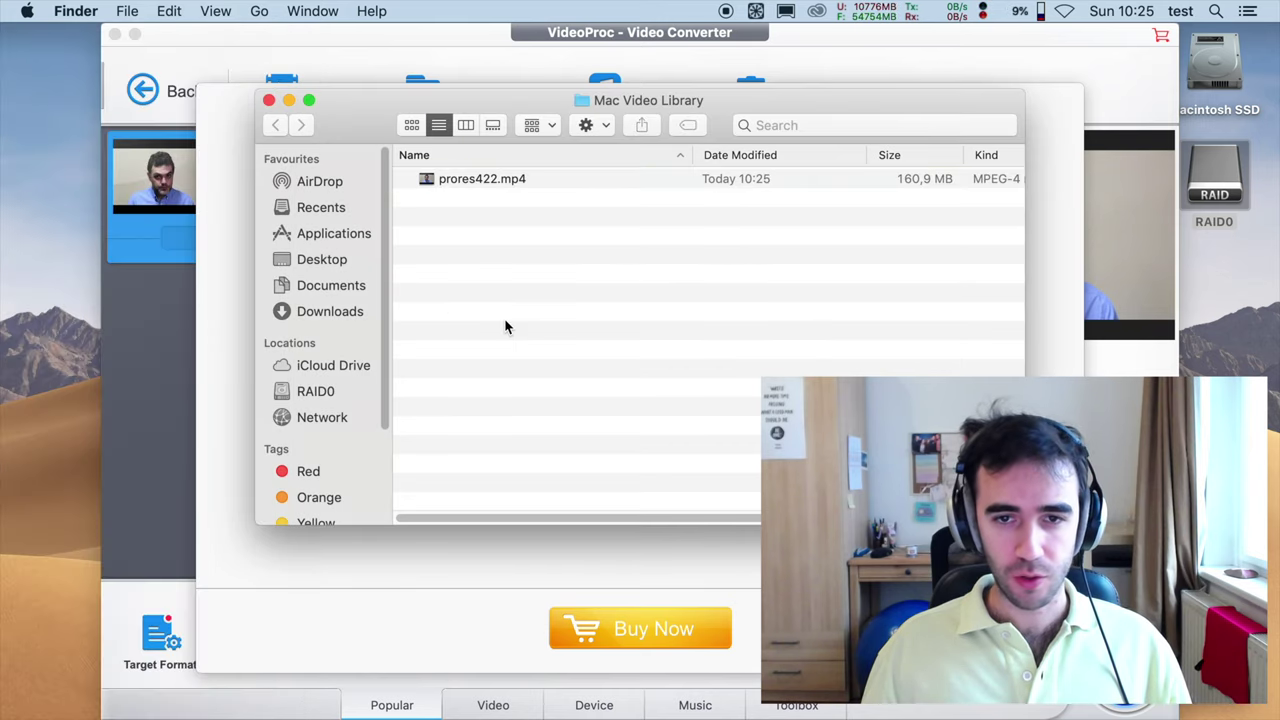
pyautogui.press('cmd+w')
pyautogui.click(389, 334)
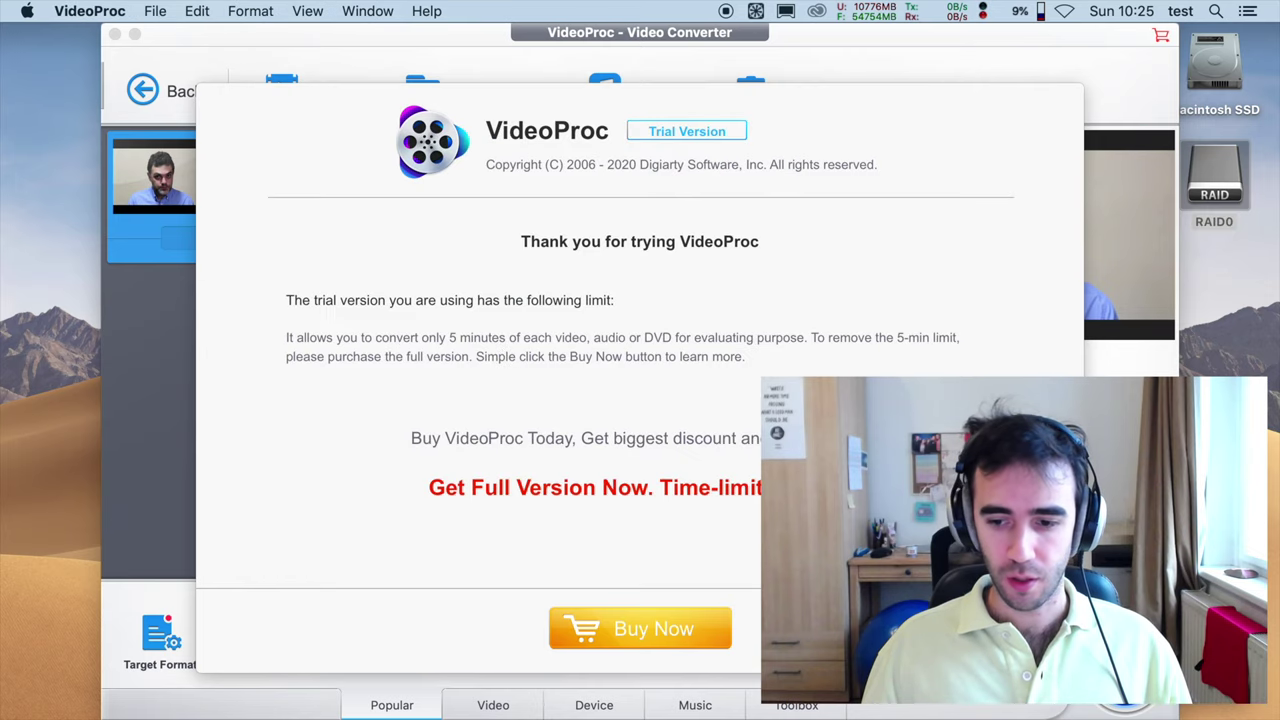
pyautogui.press('super+w')
# Quit VideoProc and launch Compressor from Spotlight
pyautogui.press('super+q')
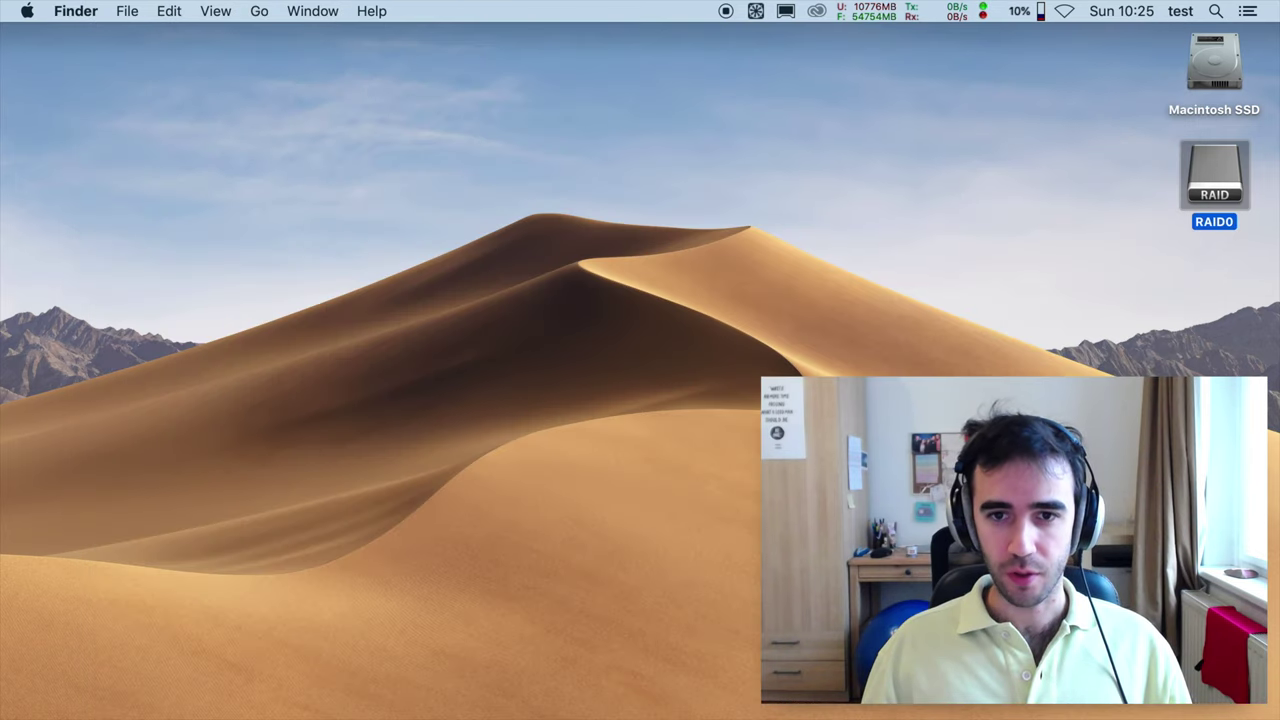
pyautogui.press('super+space')
pyautogui.write('compre')
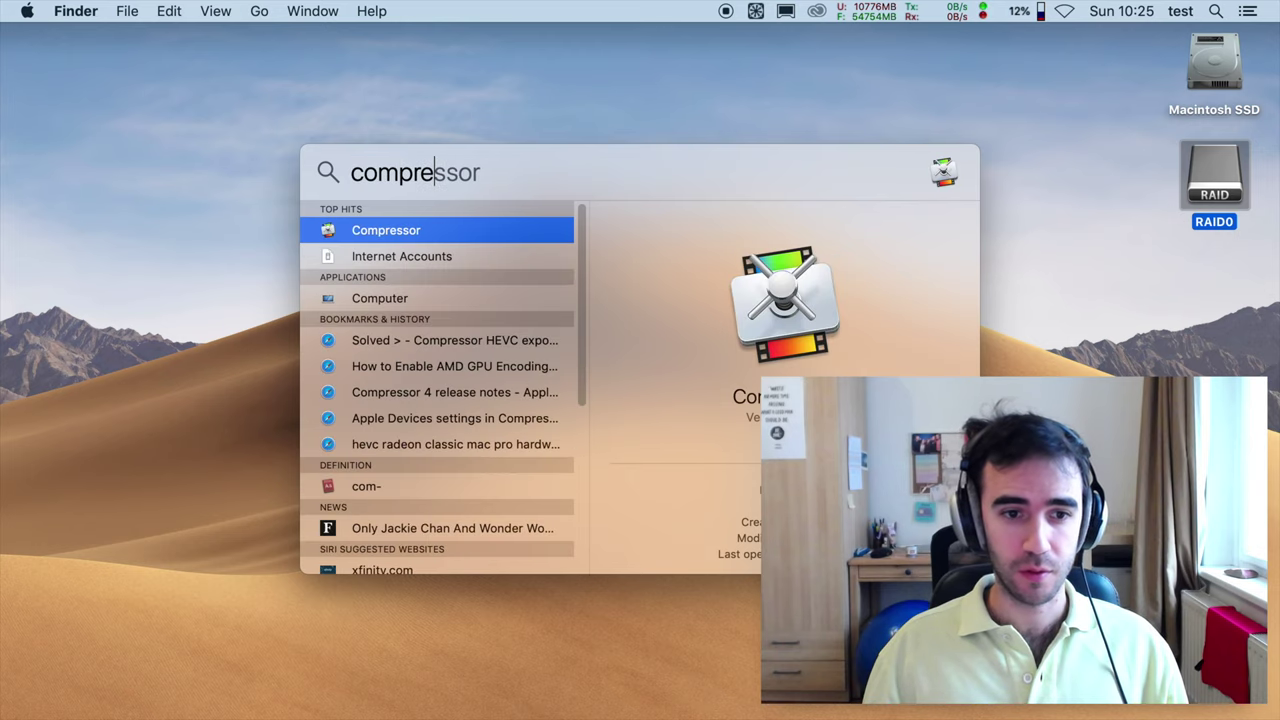
pyautogui.press('Return')
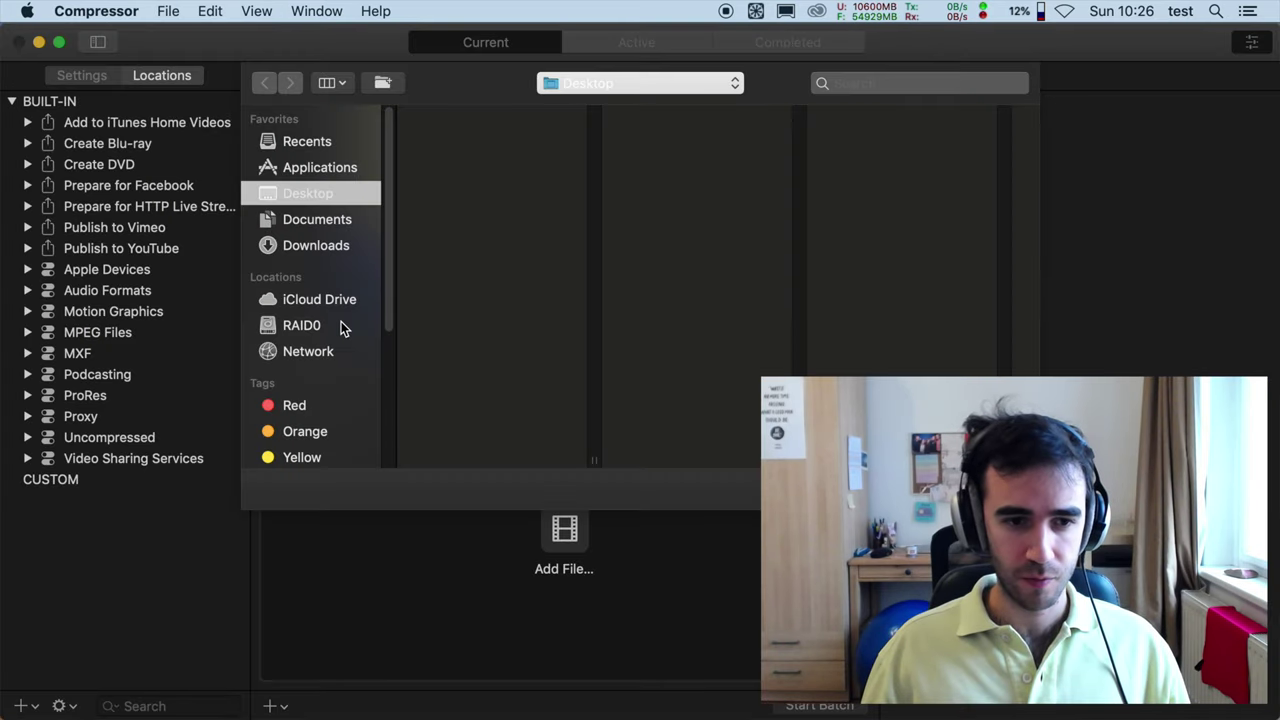
# Add RAID0/CoreBoot/prores422.mov to the batch with the Apple Devices 4K setting
pyautogui.click(343, 327)
pyautogui.click(456, 150)
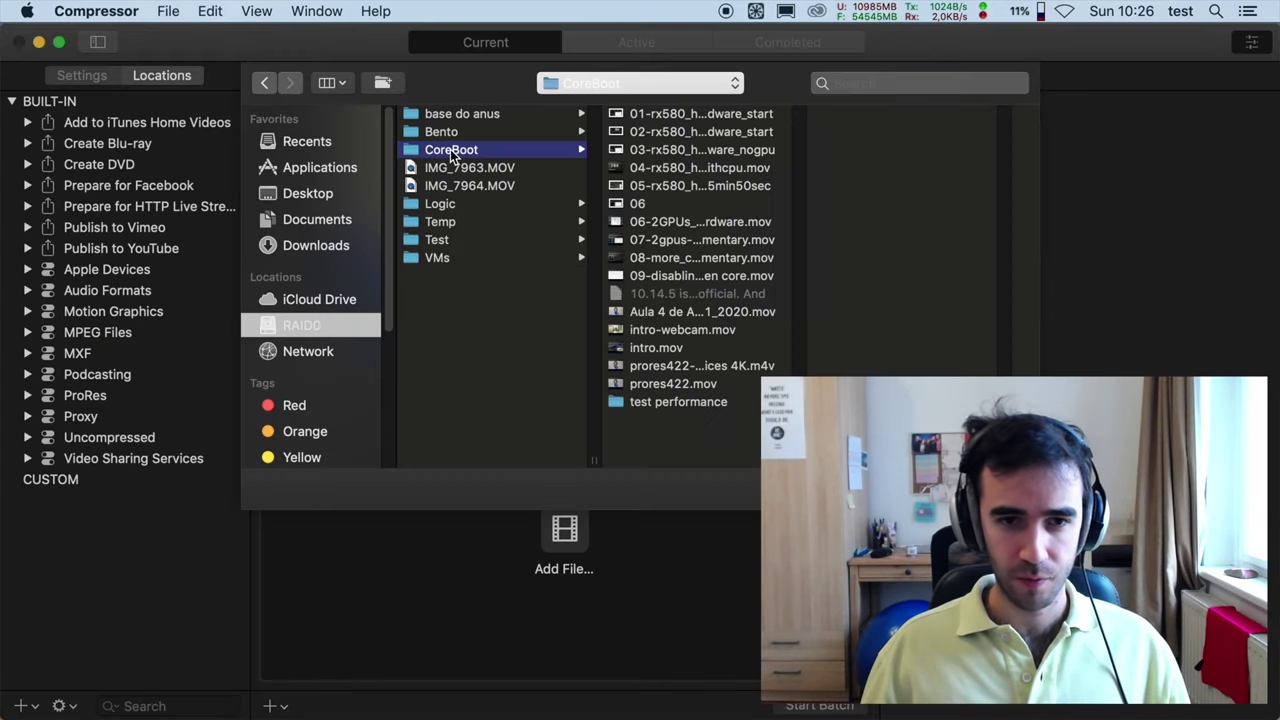
pyautogui.click(718, 383)
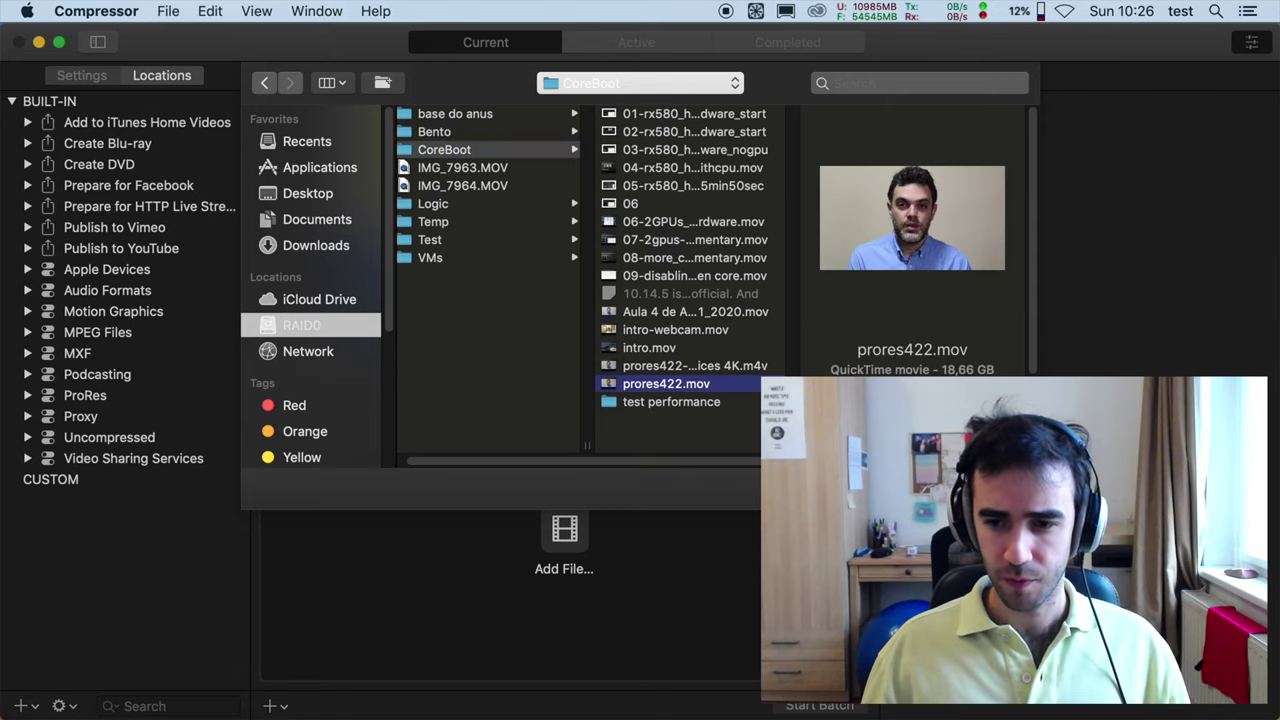
pyautogui.press('Return')
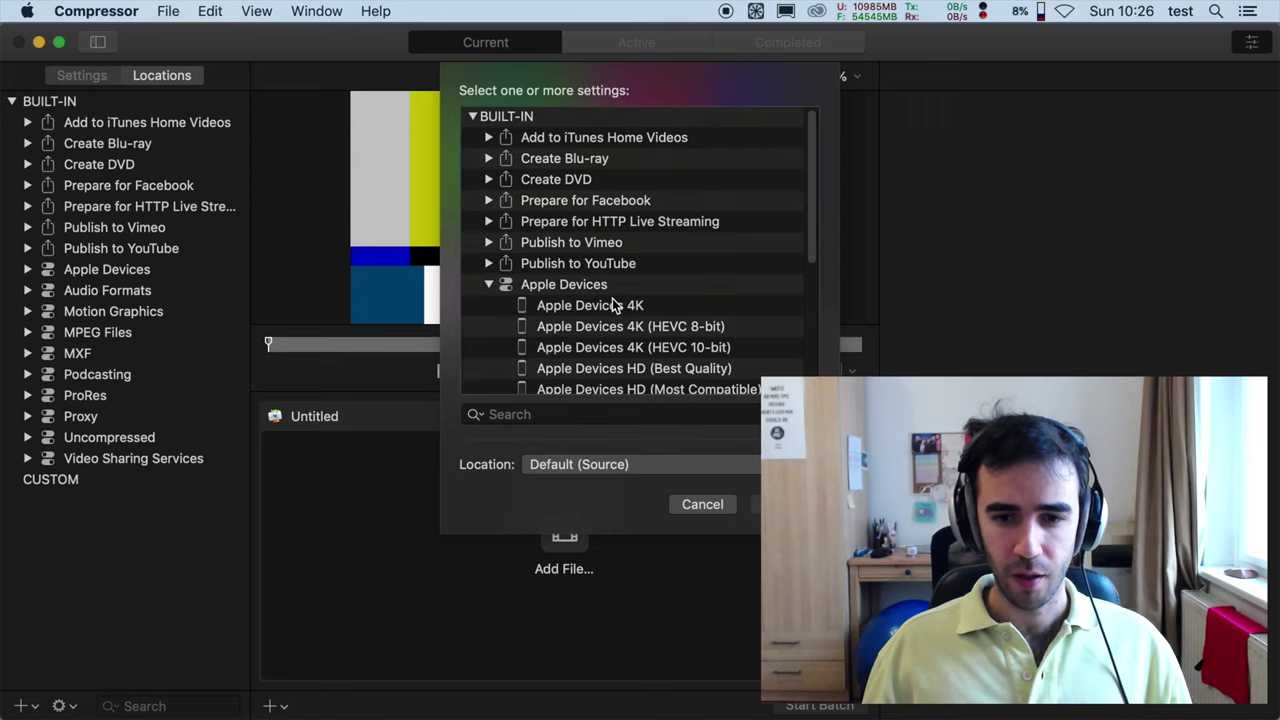
pyautogui.scroll(-3, 614, 305)
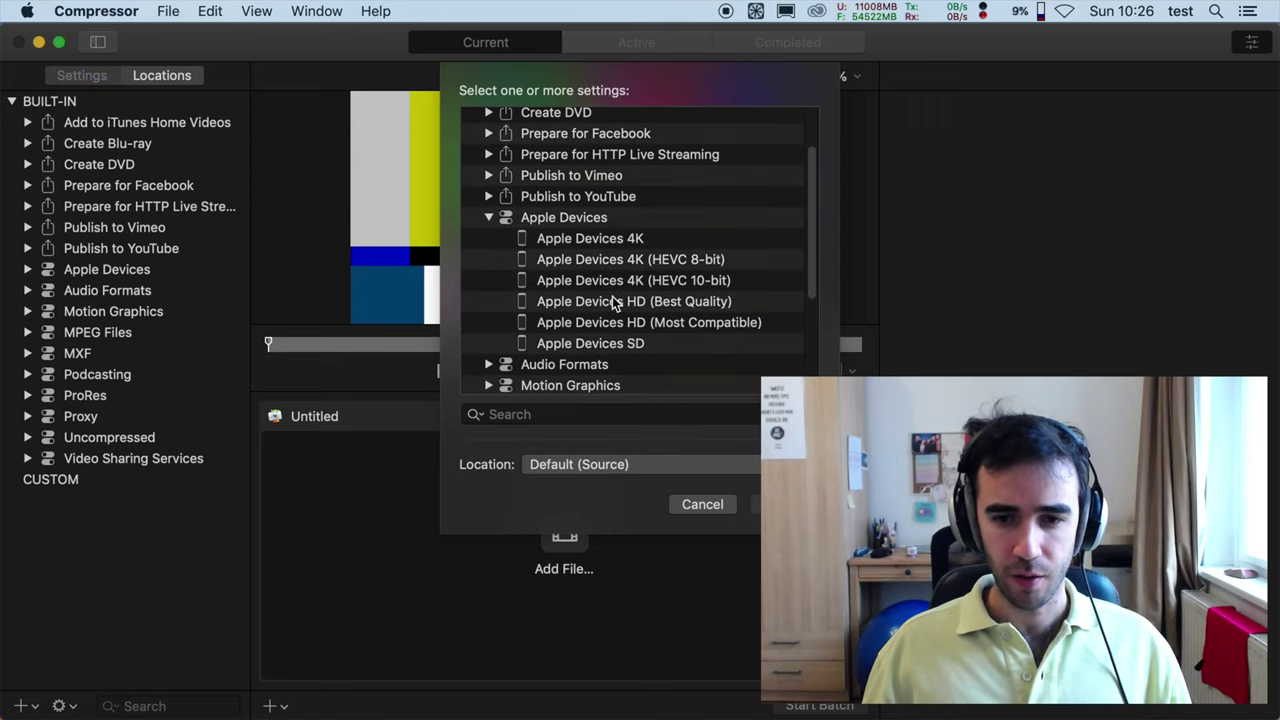
pyautogui.click(575, 243)
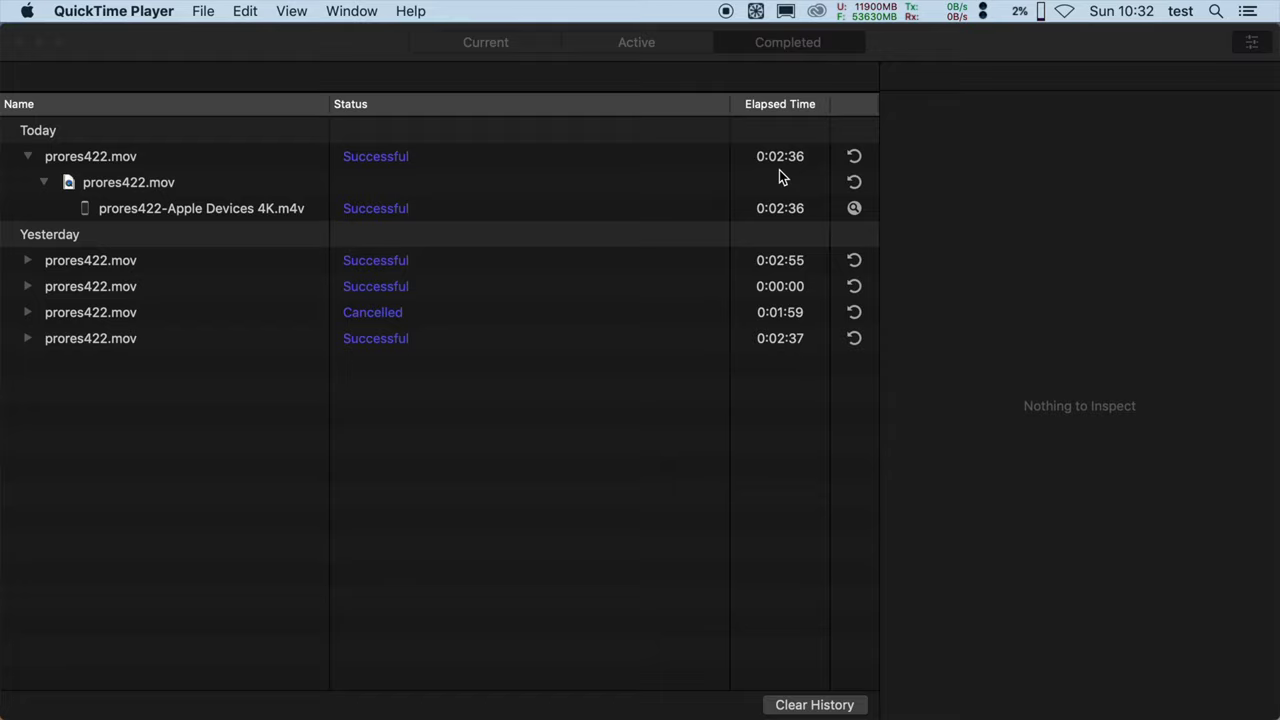
# Open Calculator and compute 60 × 5 = 300
pyautogui.click(1218, 12)
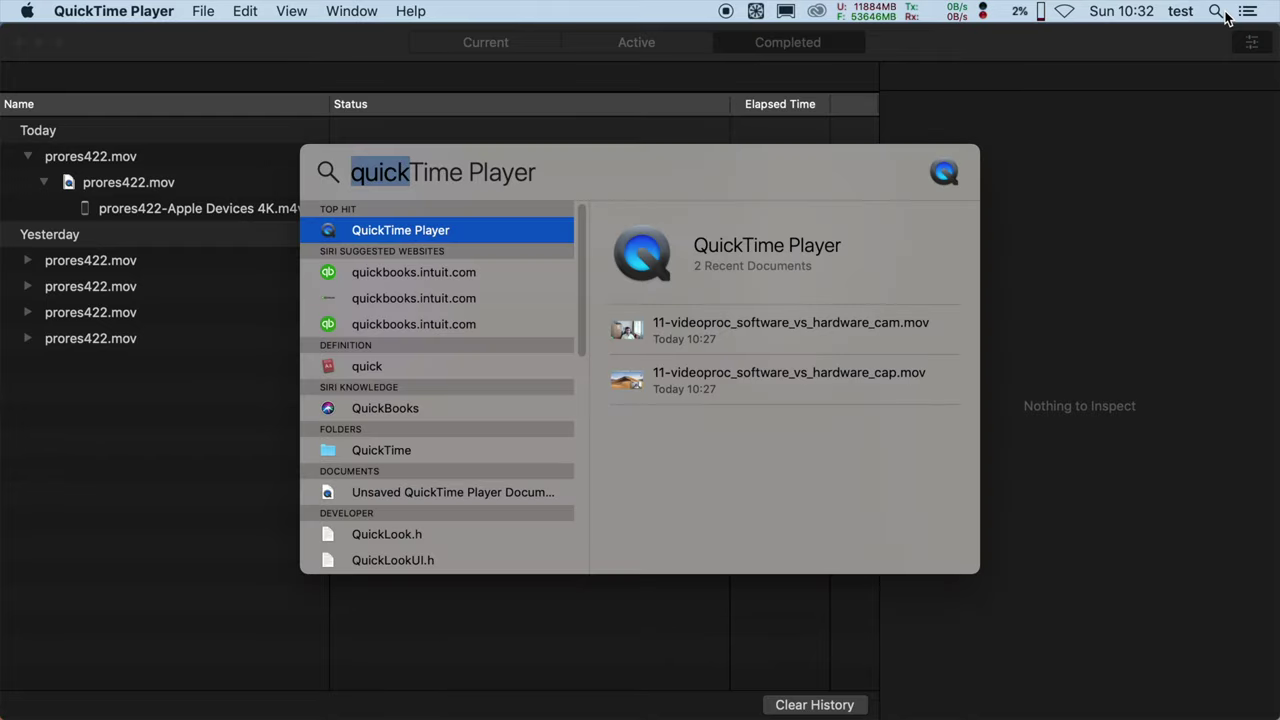
pyautogui.write('calc')
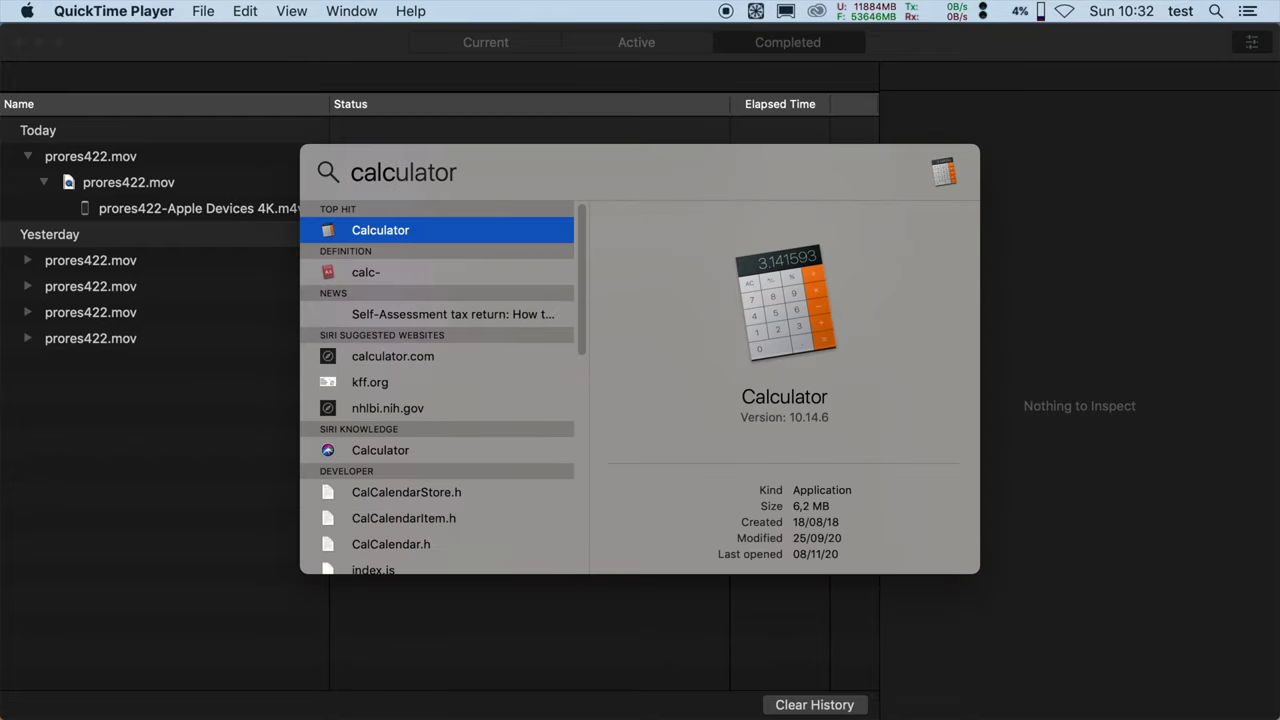
pyautogui.press('Return')
pyautogui.write('60')
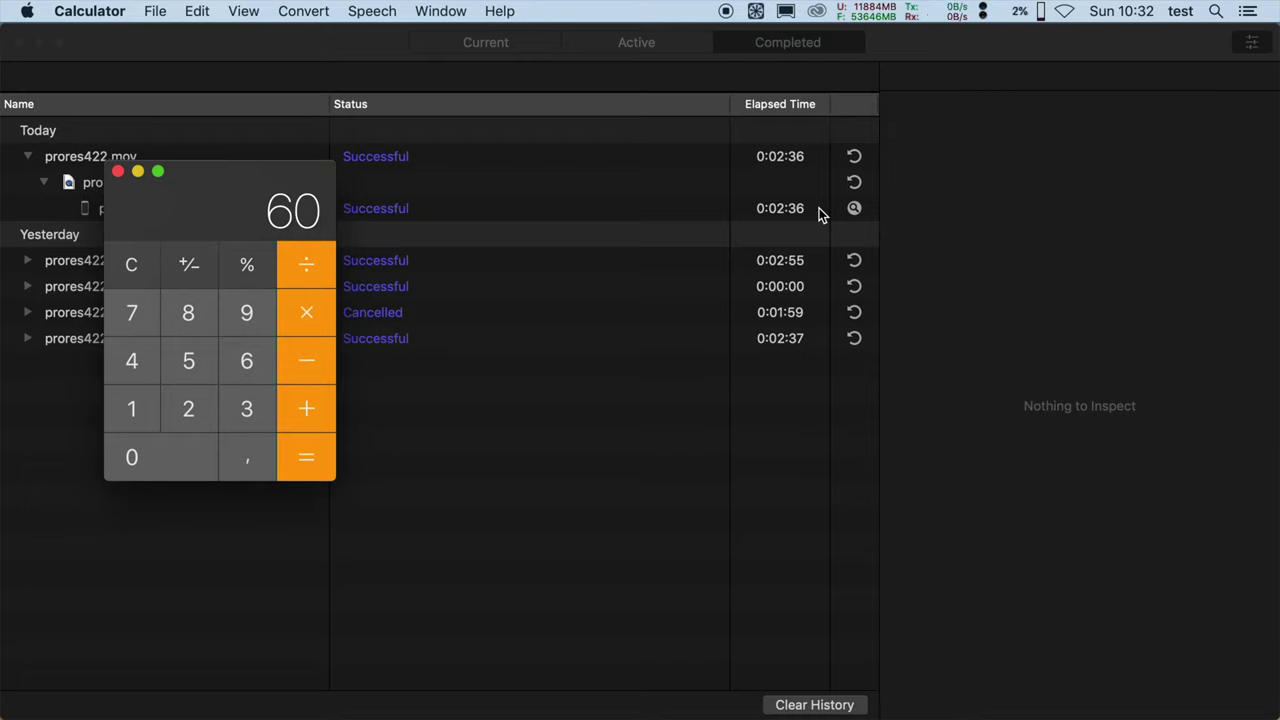
pyautogui.write('*')
pyautogui.write('5')
pyautogui.press('Return')
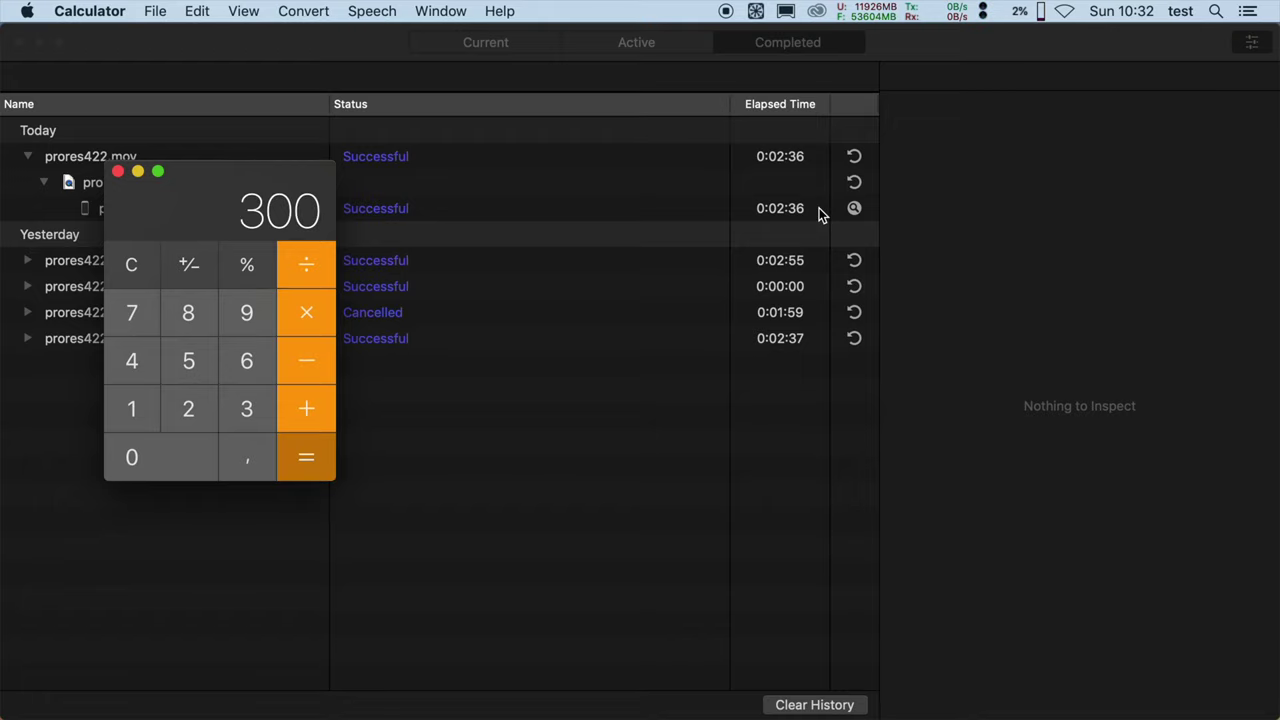
# Clear the display and compute 300 ÷ 78 = 3.846153846153846
pyautogui.click(131, 268)
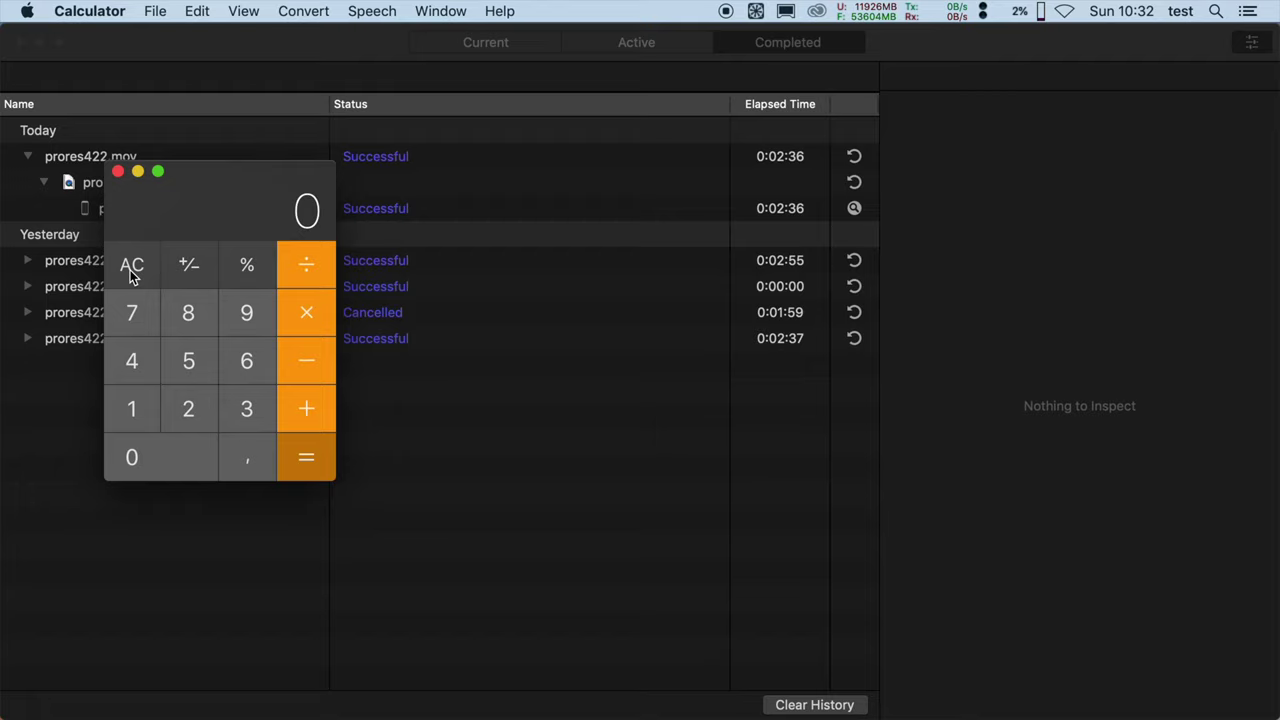
pyautogui.write('300/78')
pyautogui.press('Return')
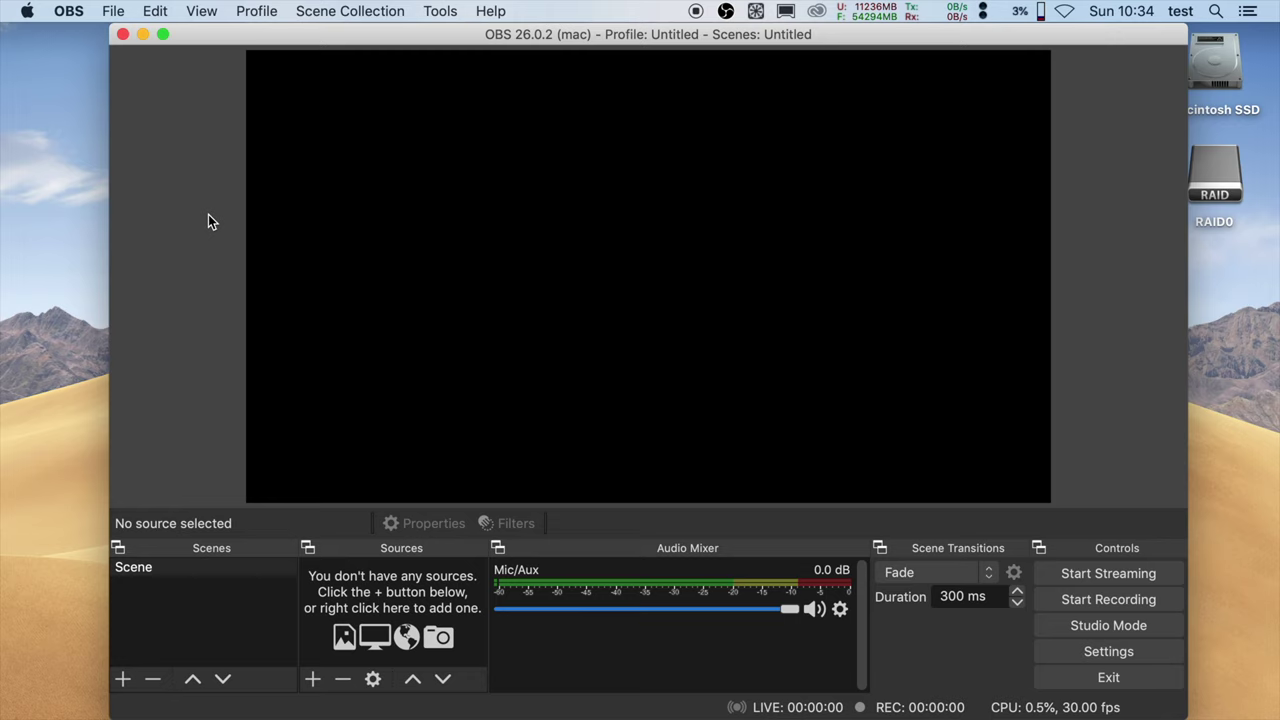
# Open OBS's Output settings and switch the output mode to Advanced
pyautogui.click(68, 11)
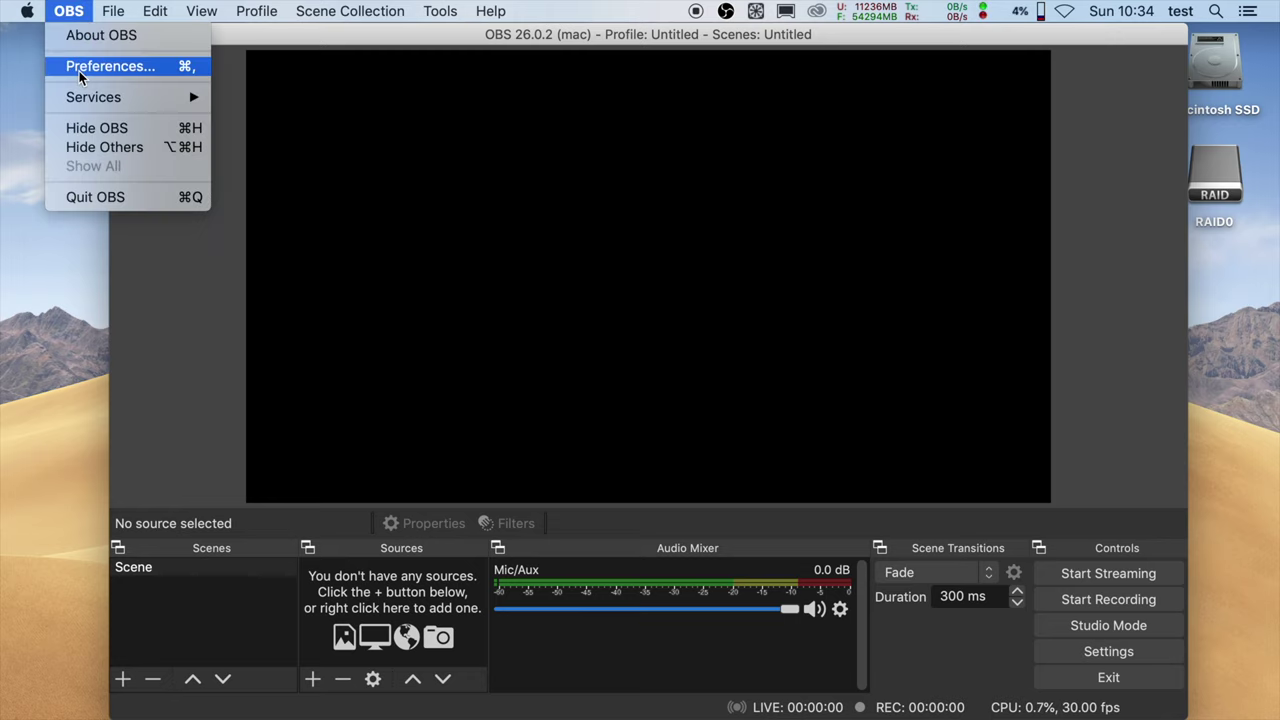
pyautogui.click(80, 64)
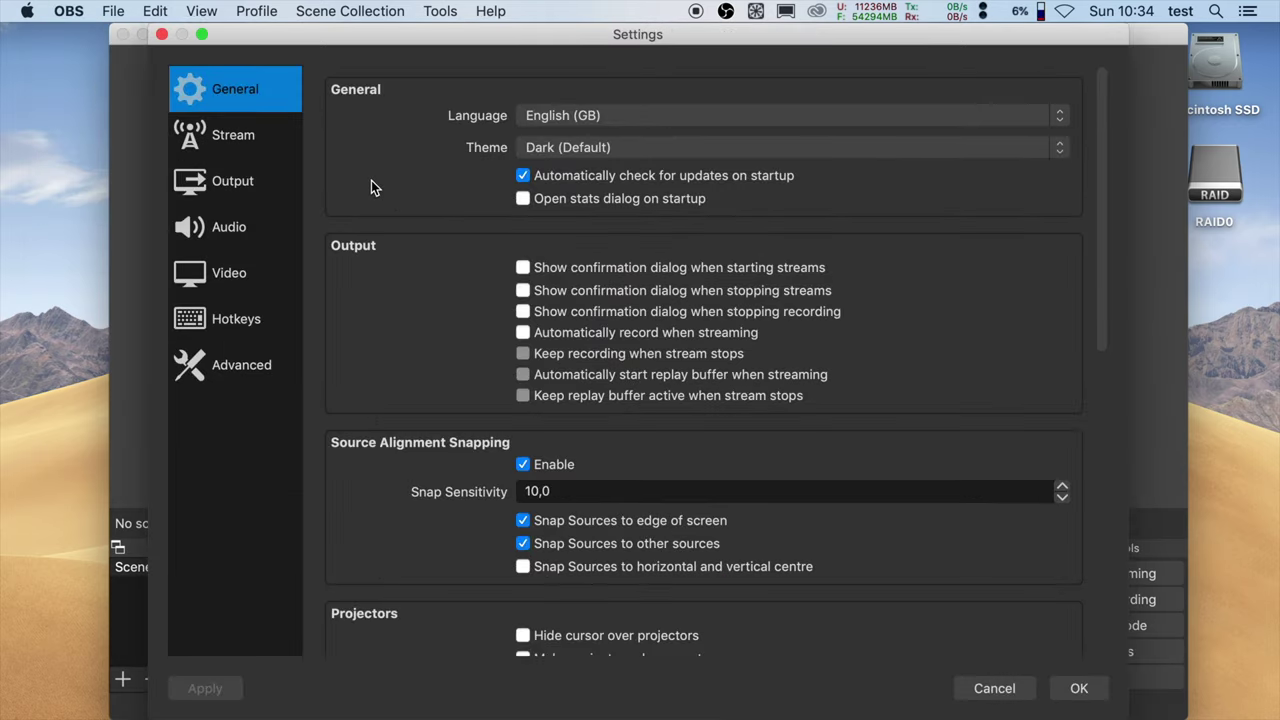
pyautogui.click(240, 187)
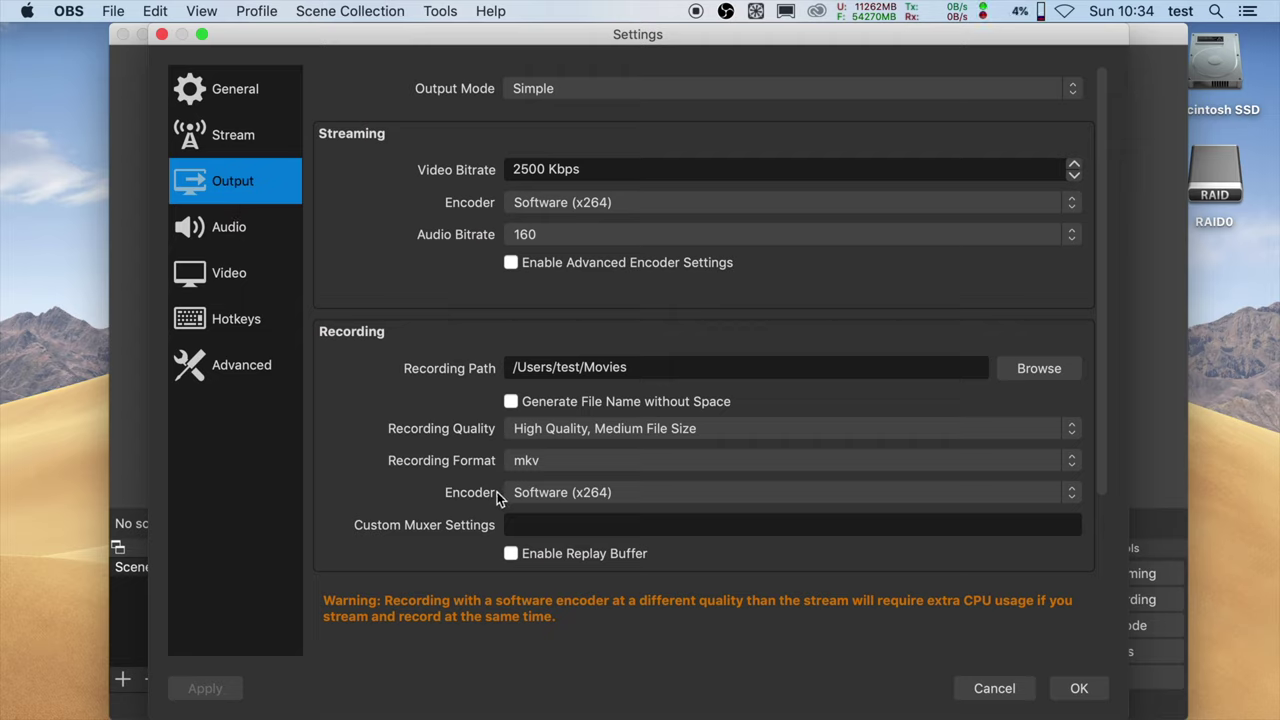
pyautogui.click(538, 490)
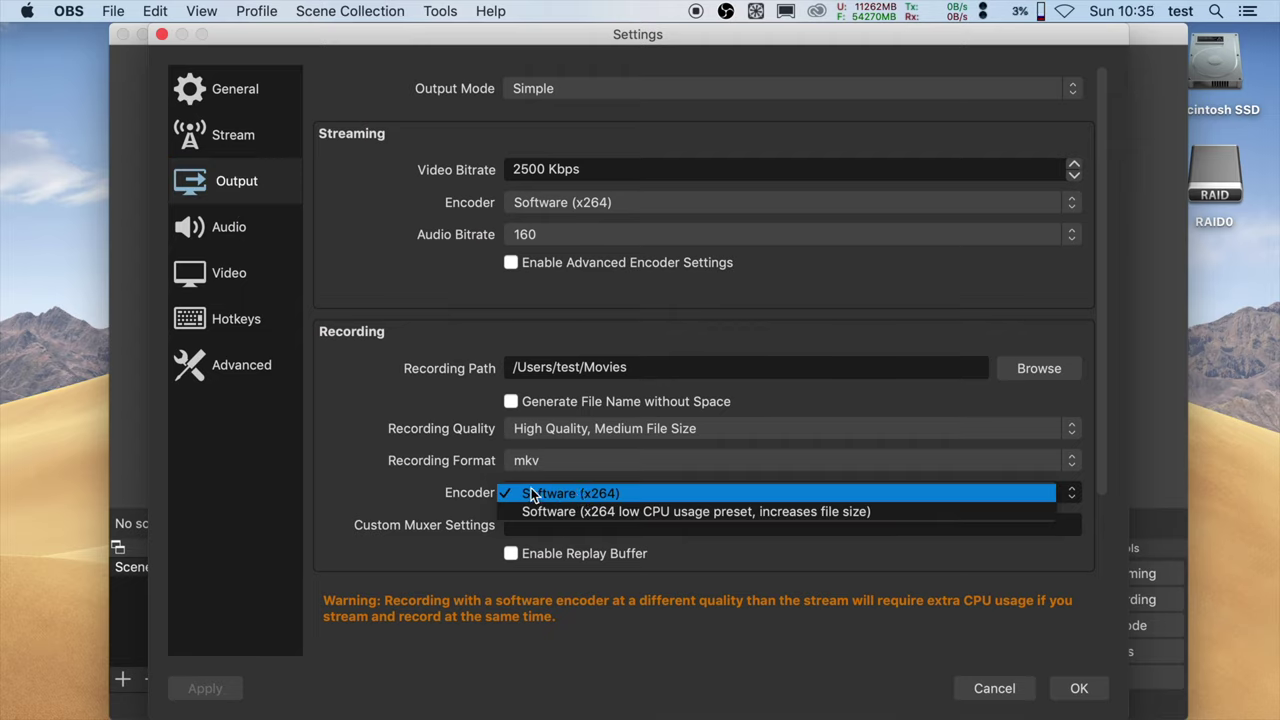
pyautogui.click(534, 492)
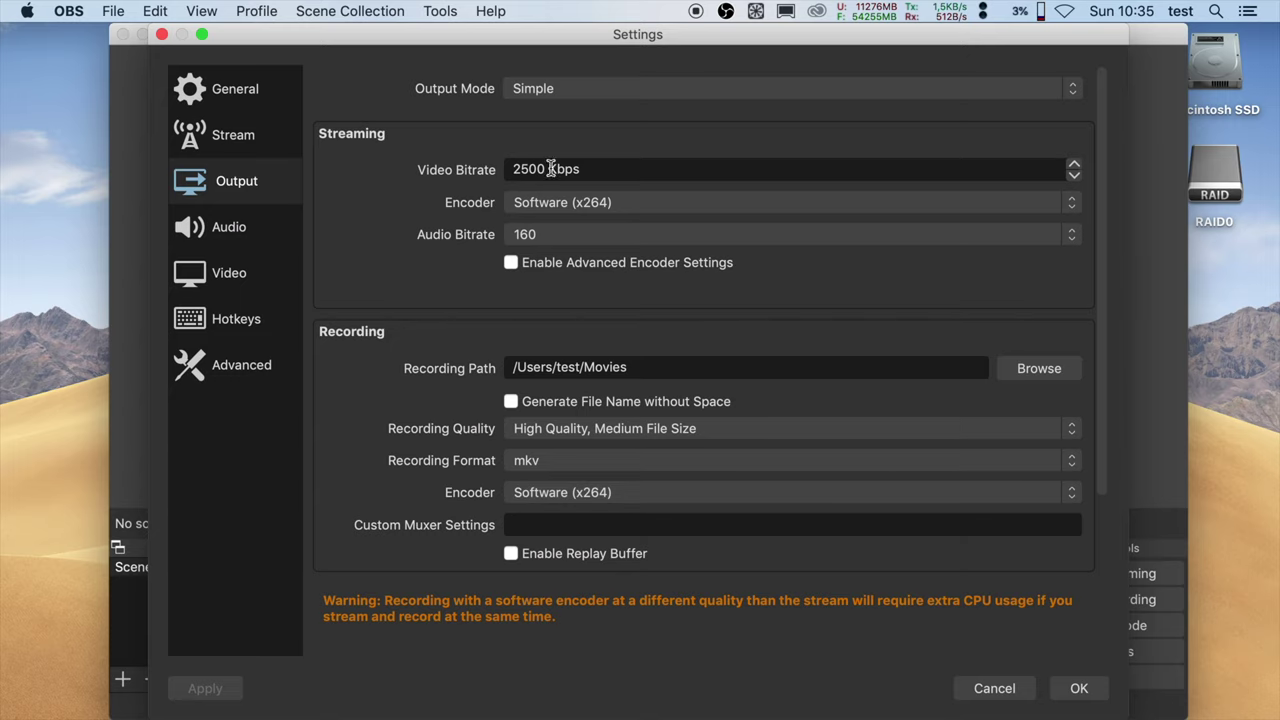
pyautogui.click(557, 95)
pyautogui.click(558, 106)
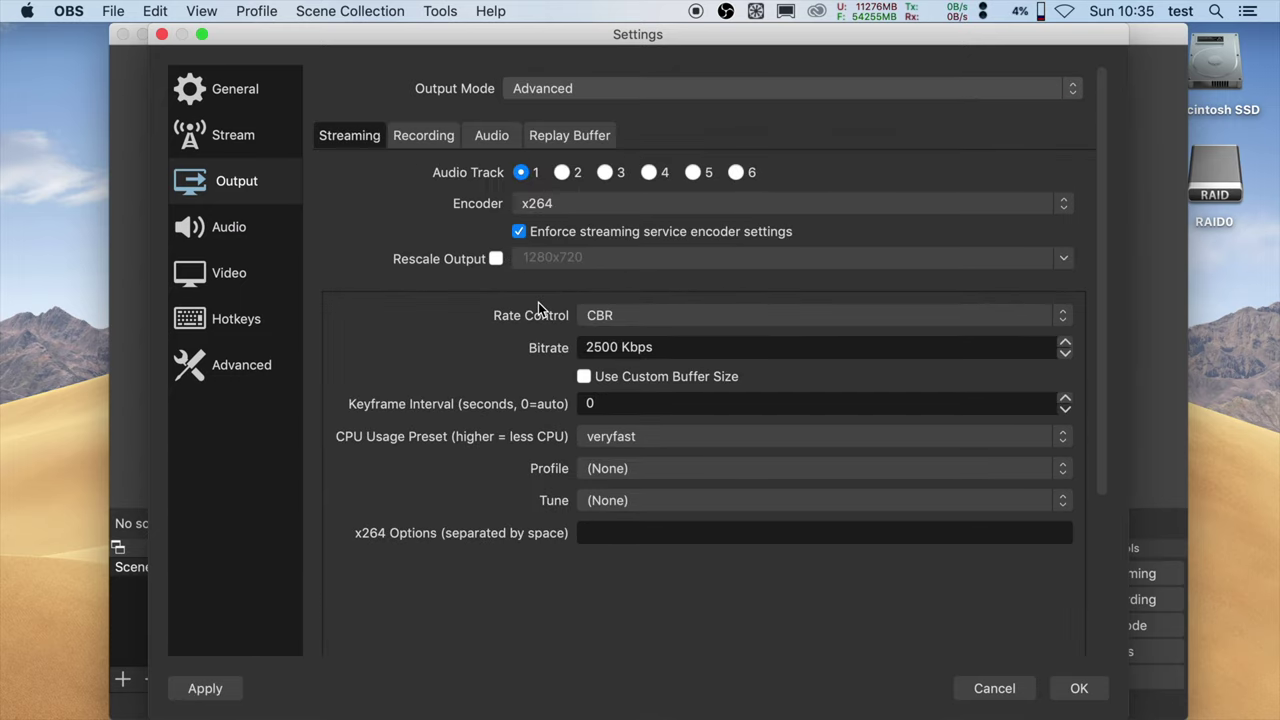
# Set recording to Apple VT H264 Hardware Encoder at 8000 Kbps and save
pyautogui.click(428, 140)
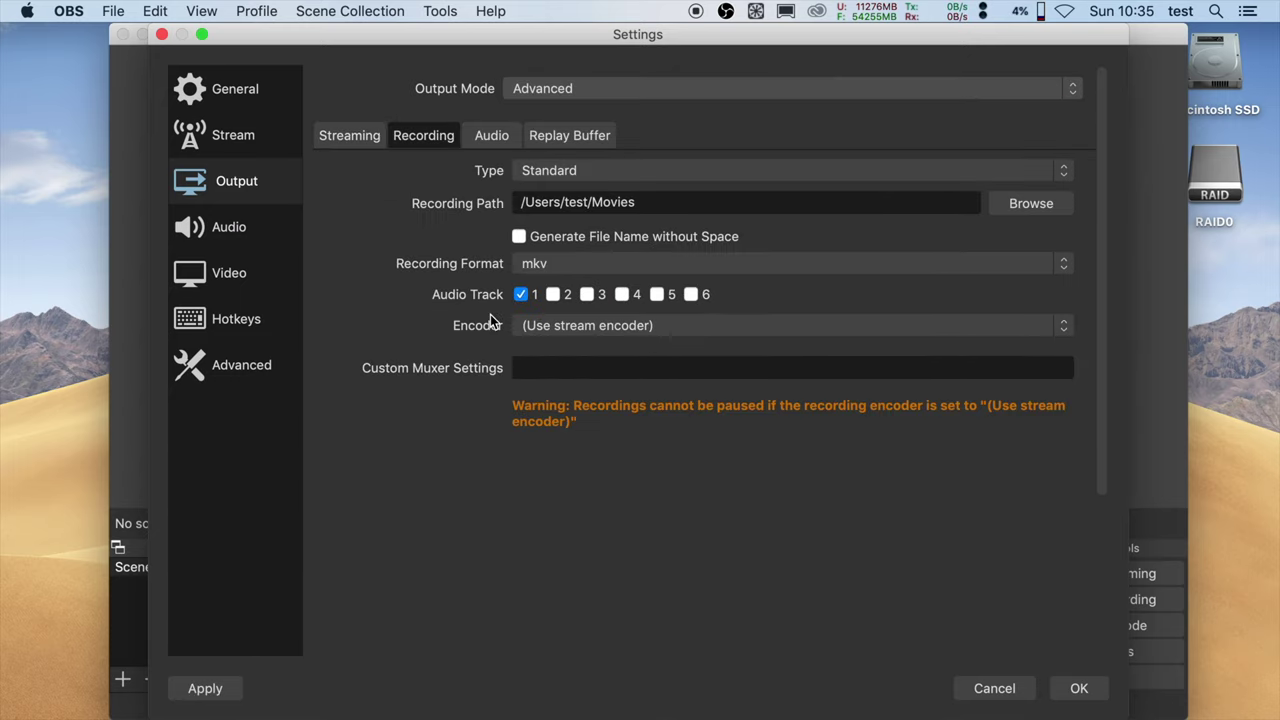
pyautogui.click(653, 325)
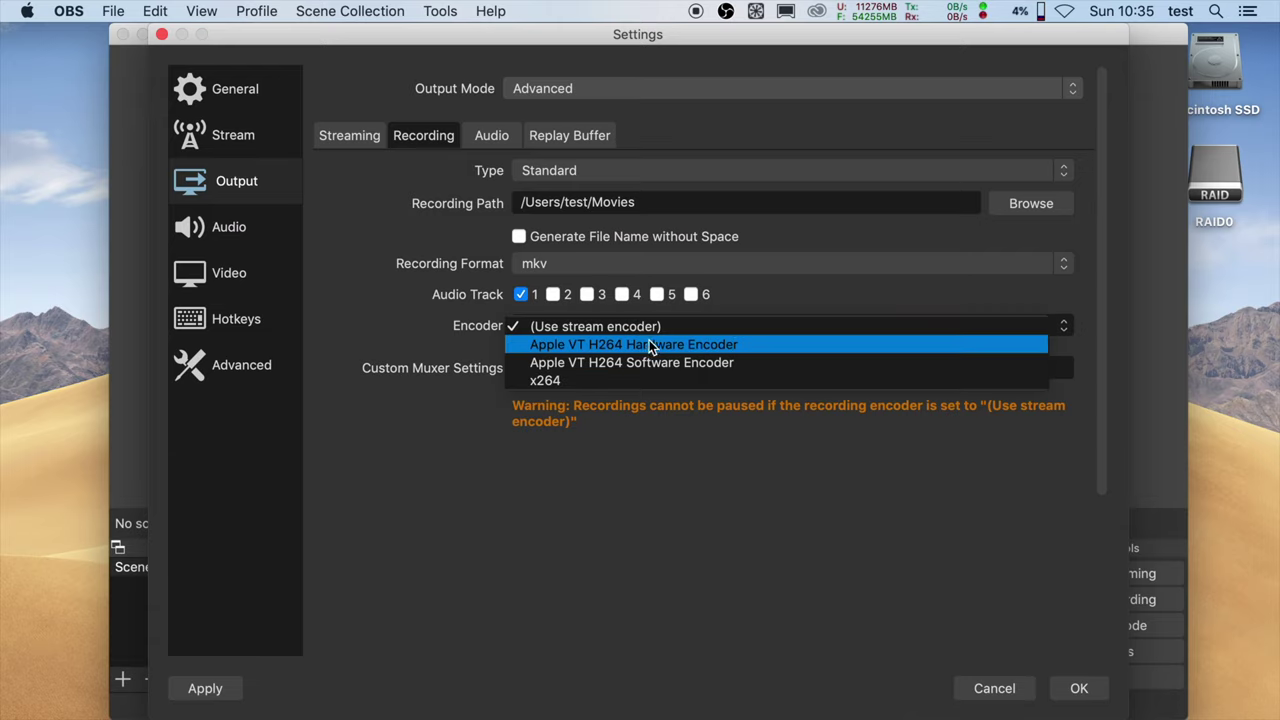
pyautogui.click(588, 346)
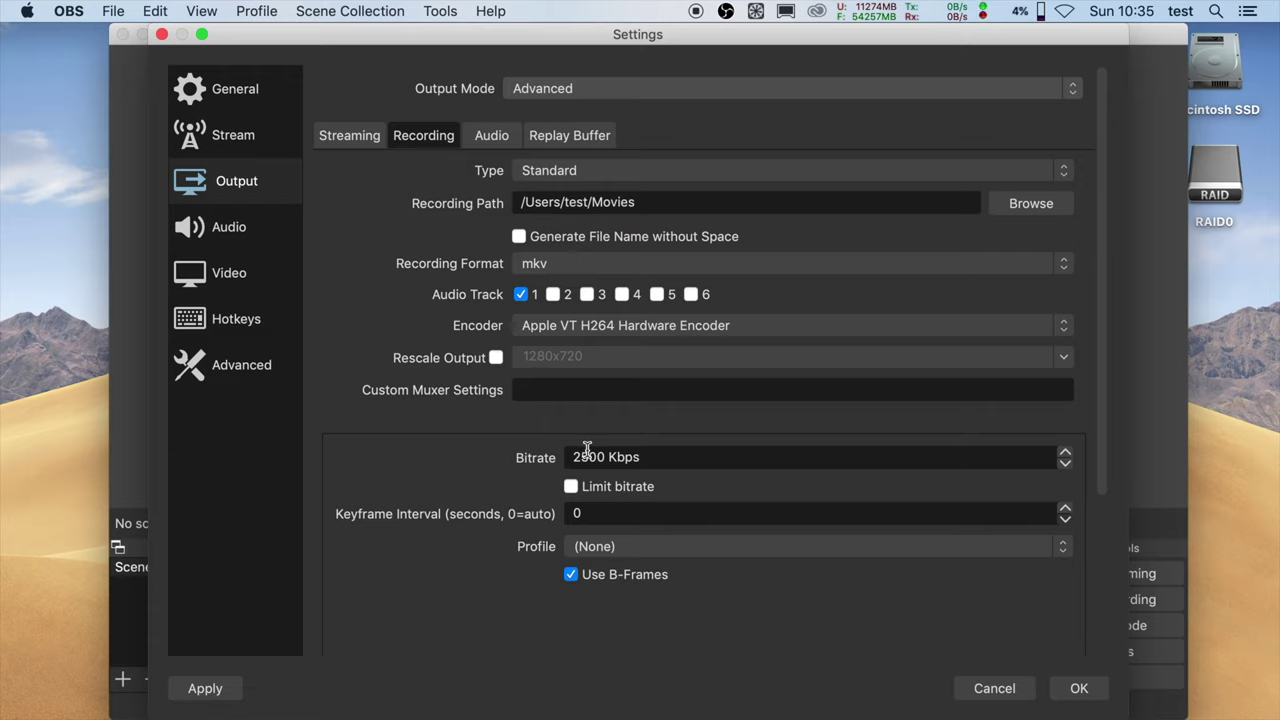
pyautogui.moveTo(600, 457); pyautogui.dragTo(543, 457)
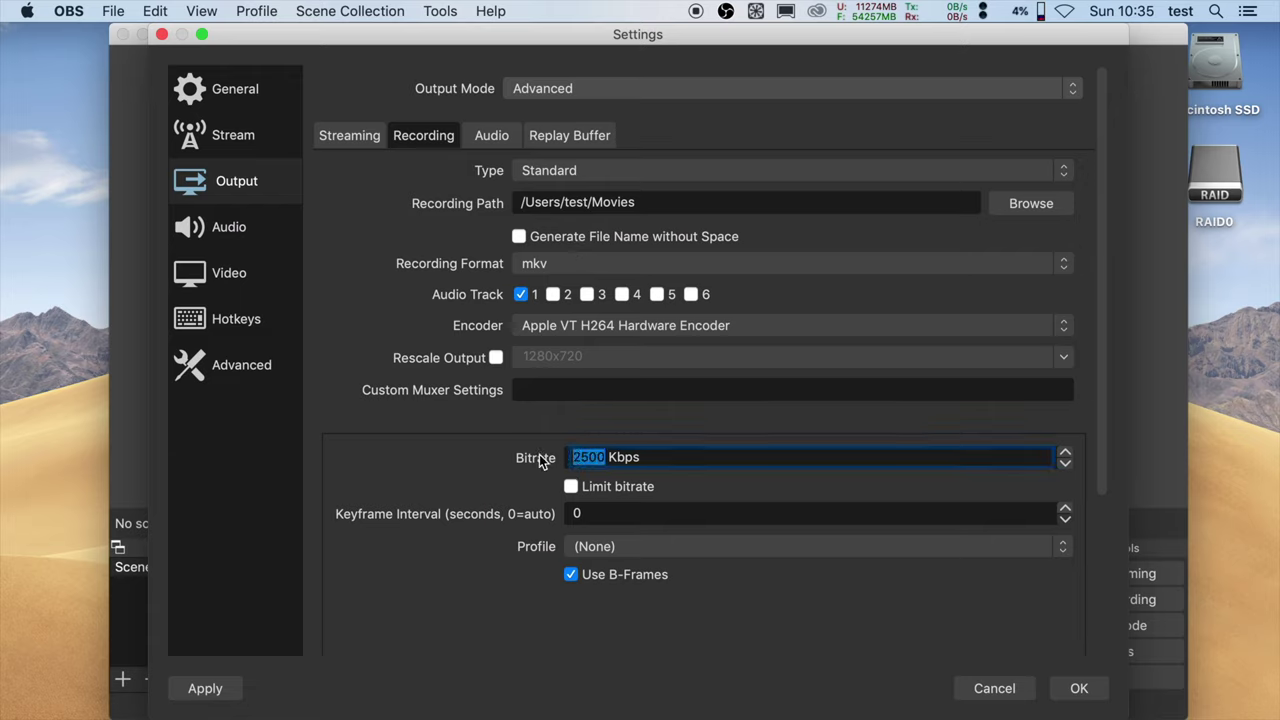
pyautogui.write('8000')
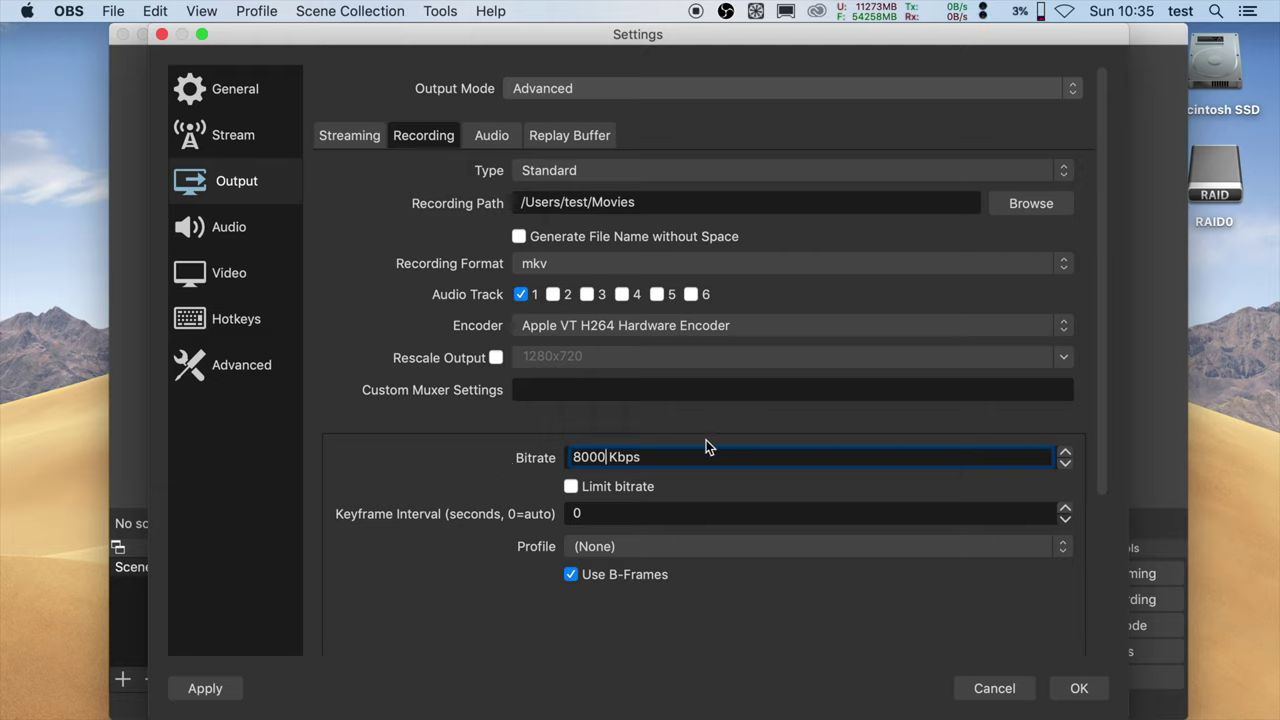
pyautogui.click(1078, 689)
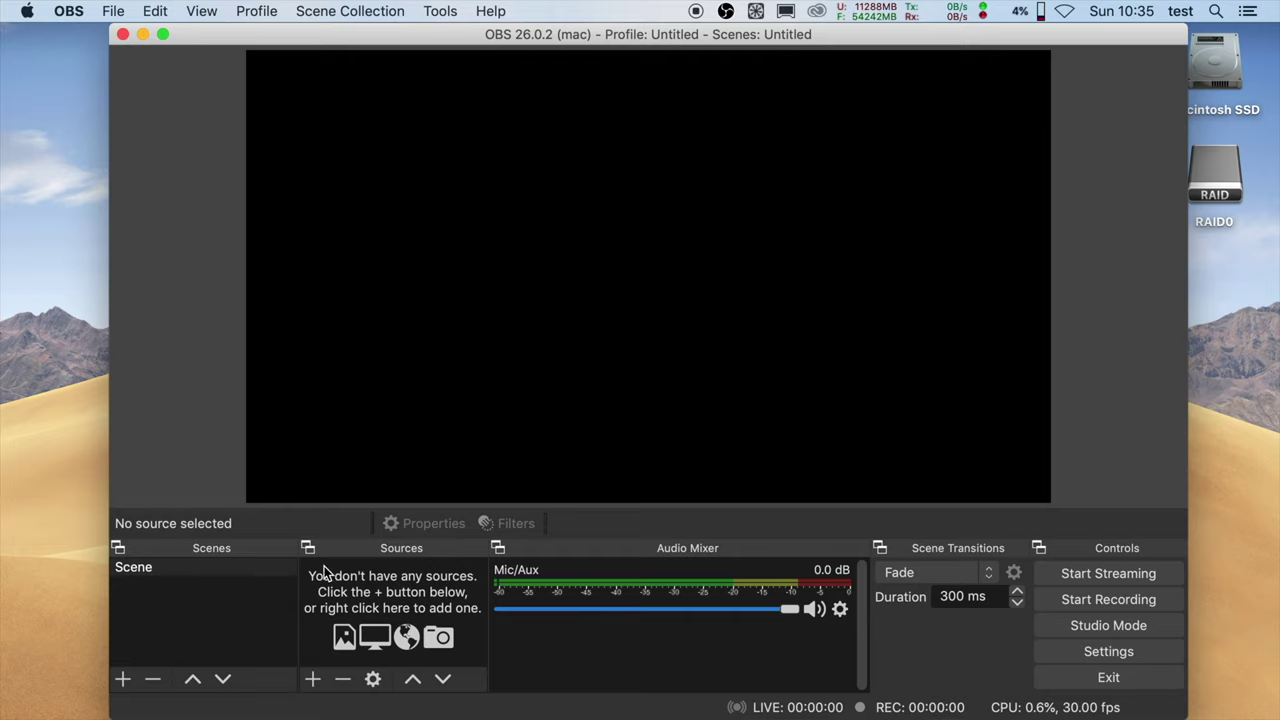
# Add a Display Capture source to the scene with default properties
pyautogui.click(314, 681)
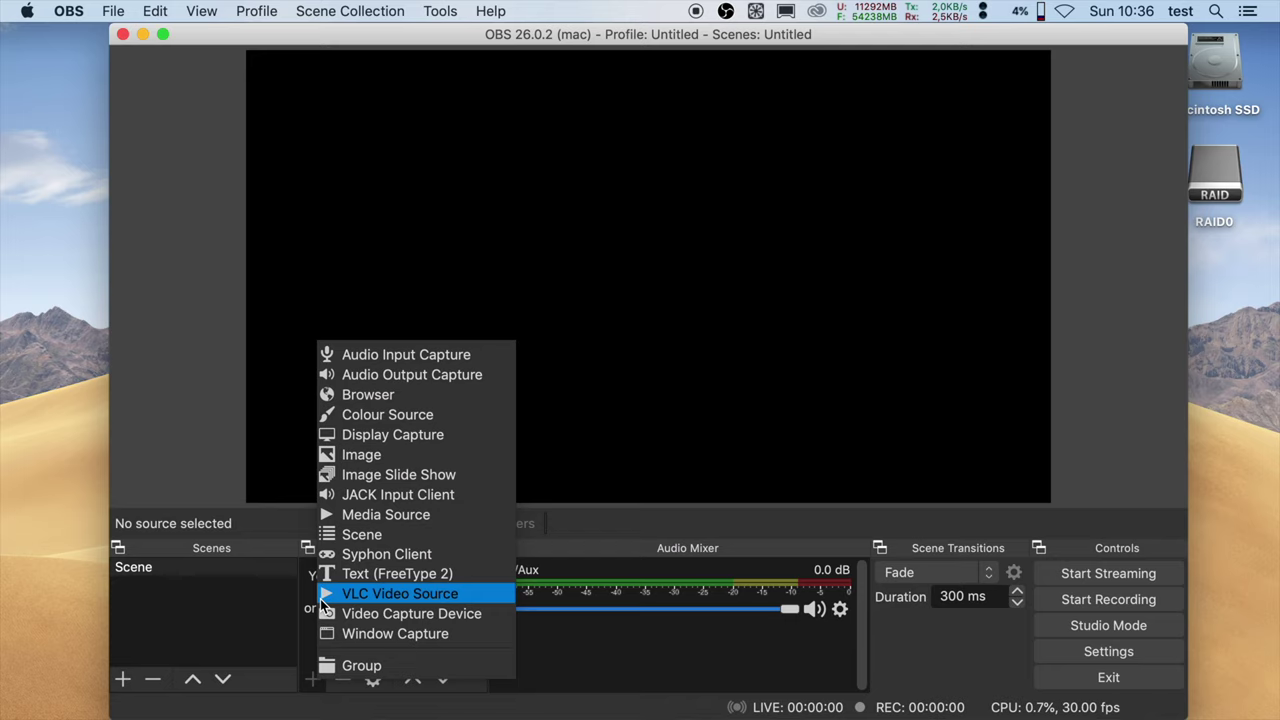
pyautogui.click(363, 440)
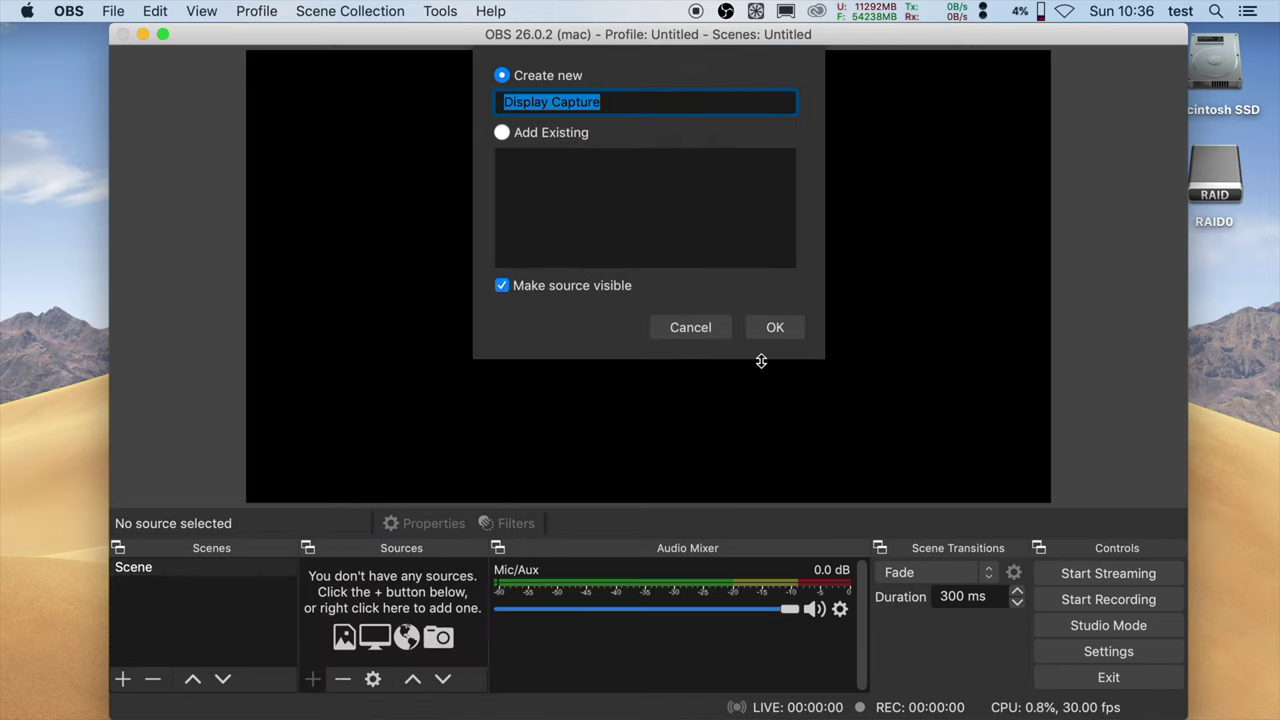
pyautogui.click(775, 327)
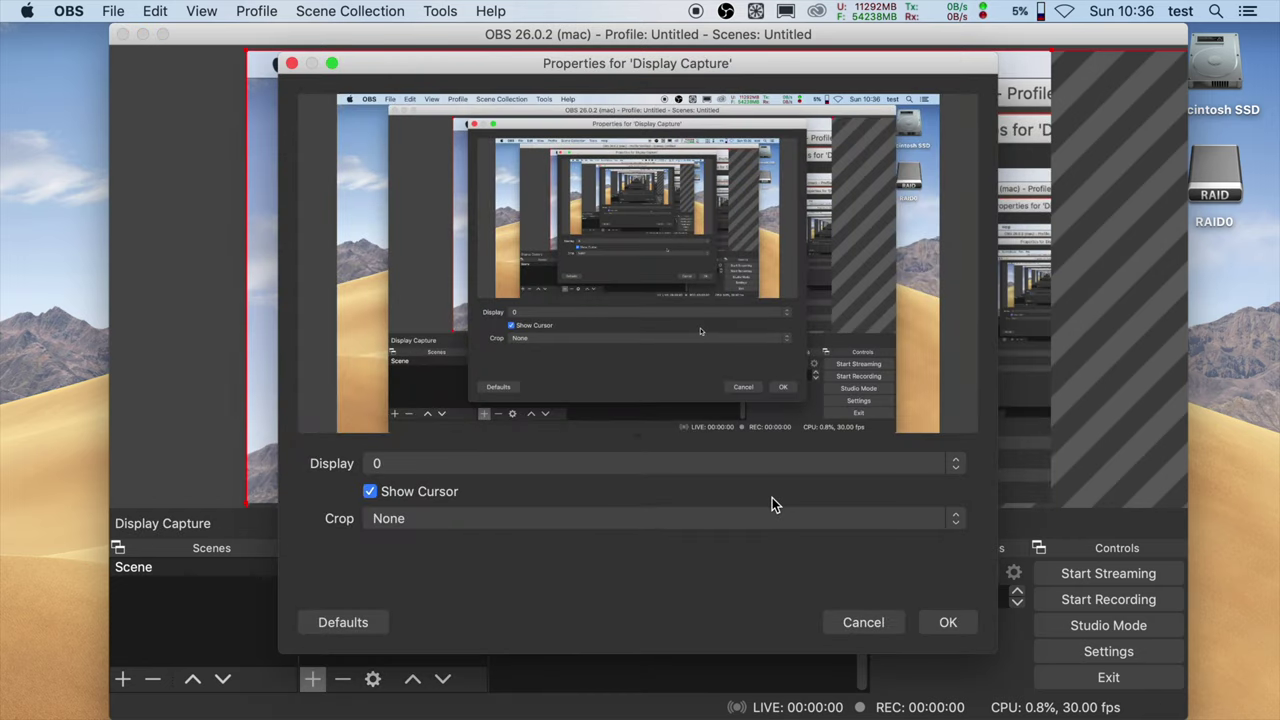
pyautogui.click(948, 620)
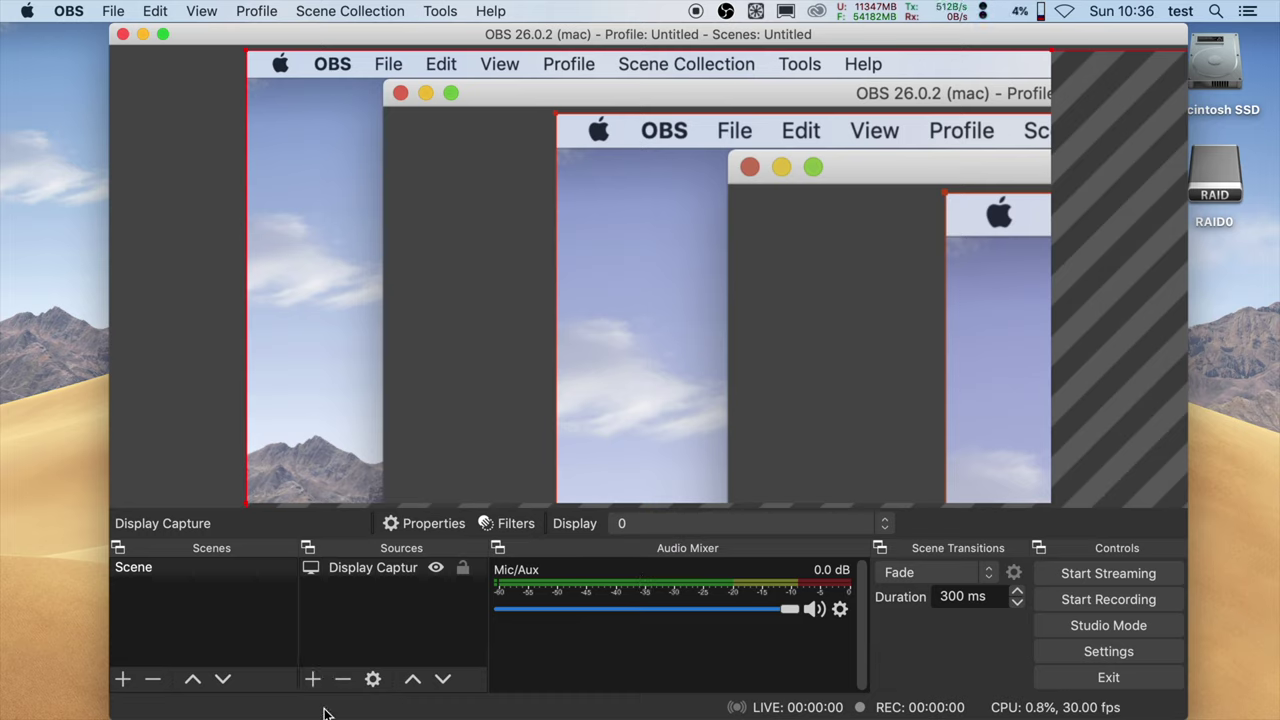
# Resize the Display Capture source so it fills the whole preview canvas
pyautogui.moveTo(363, 119); pyautogui.dragTo(486, 183)
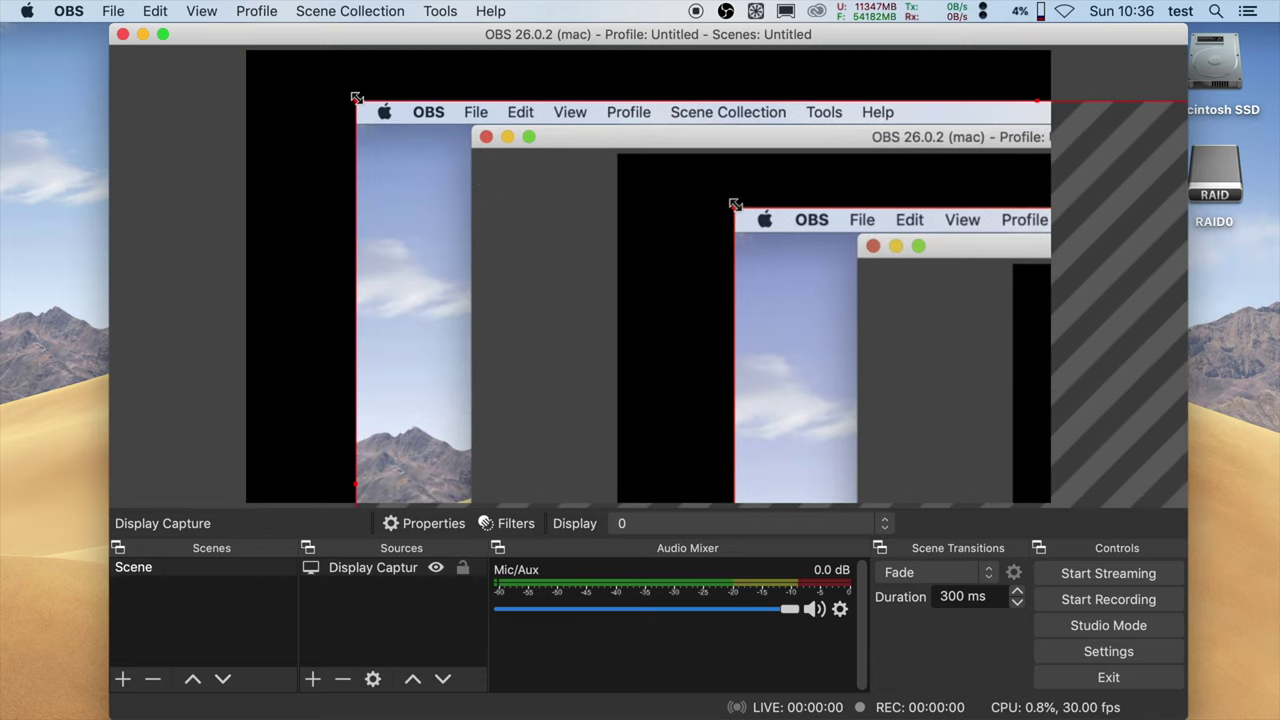
pyautogui.moveTo(358, 100); pyautogui.dragTo(407, 198)
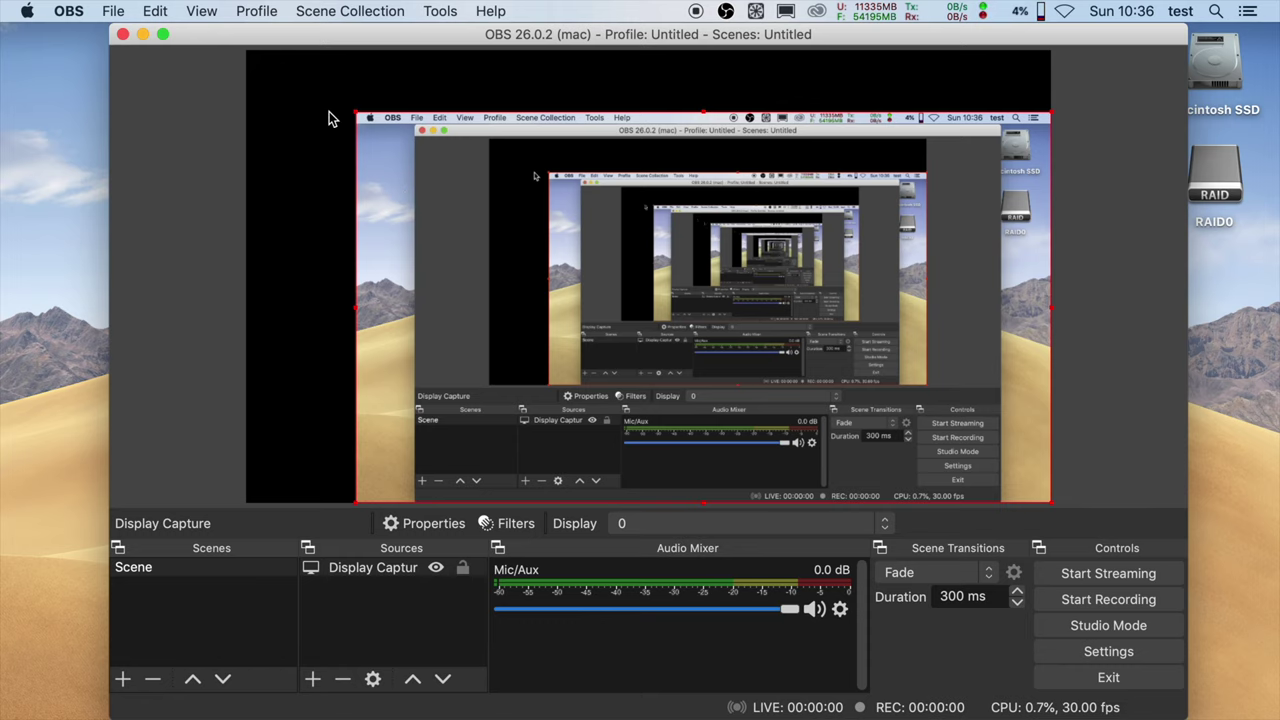
pyautogui.moveTo(357, 108); pyautogui.dragTo(246, 54)
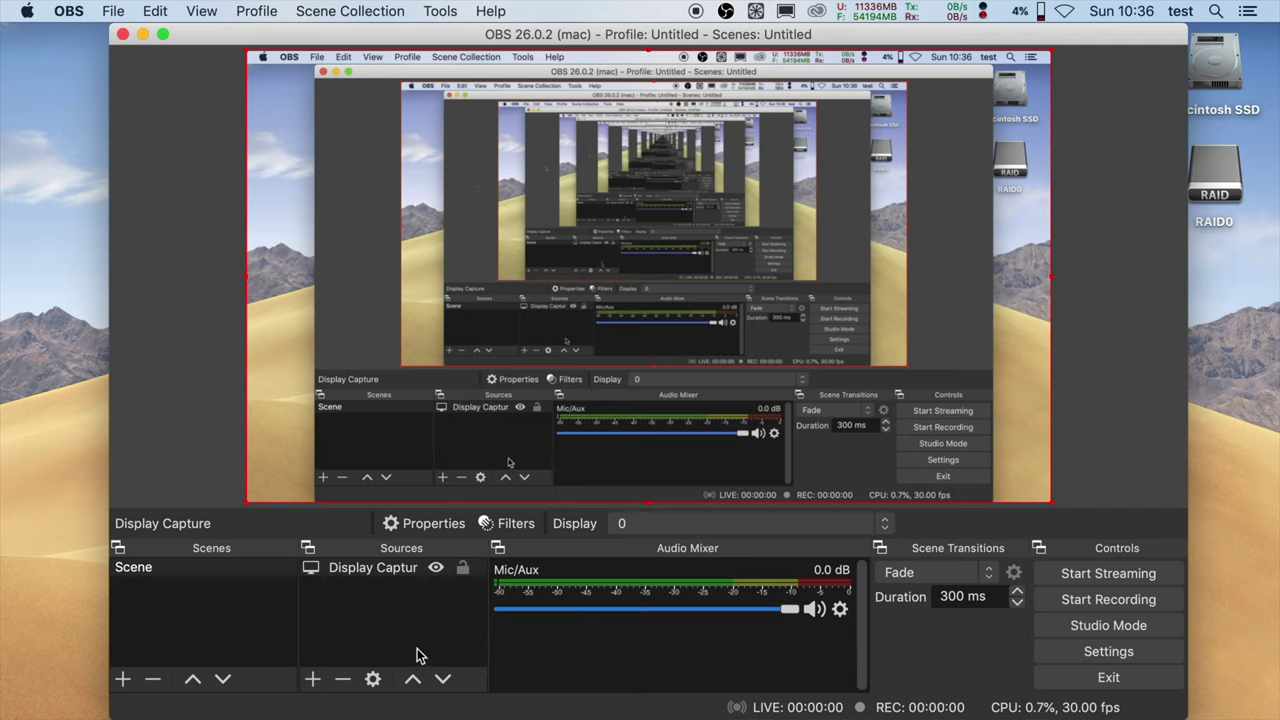
pyautogui.click(314, 681)
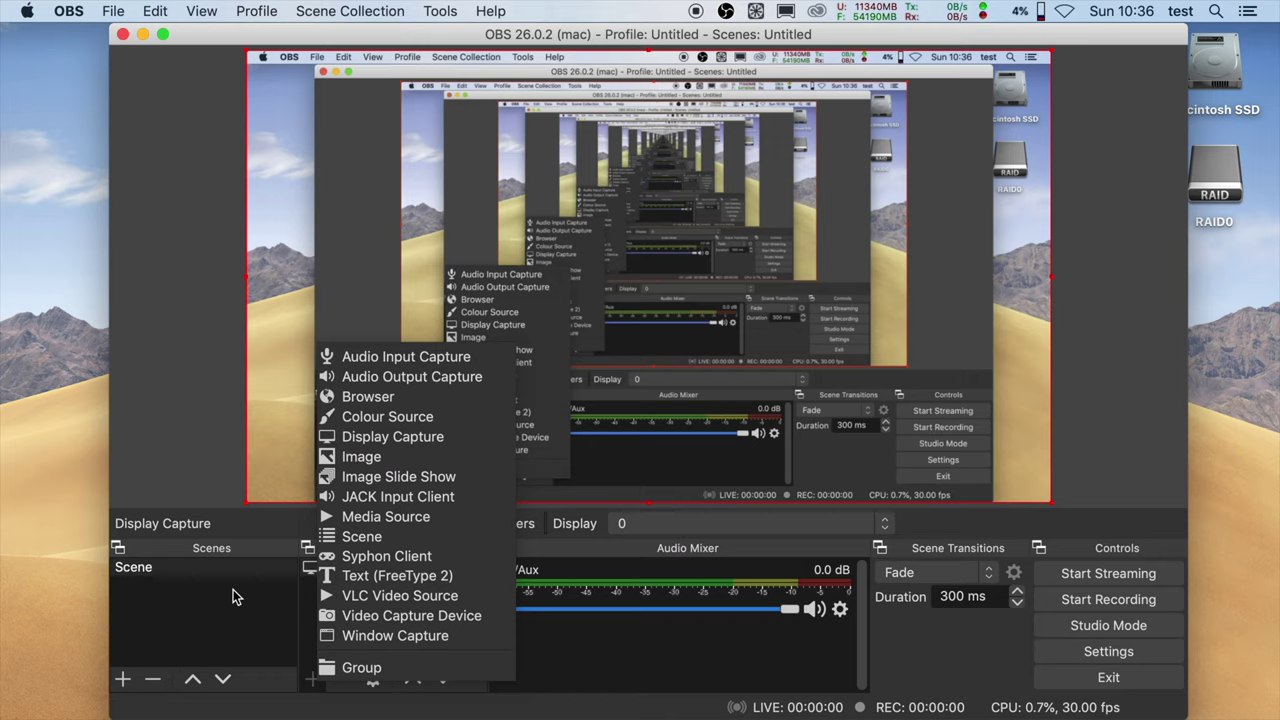
pyautogui.click(213, 628)
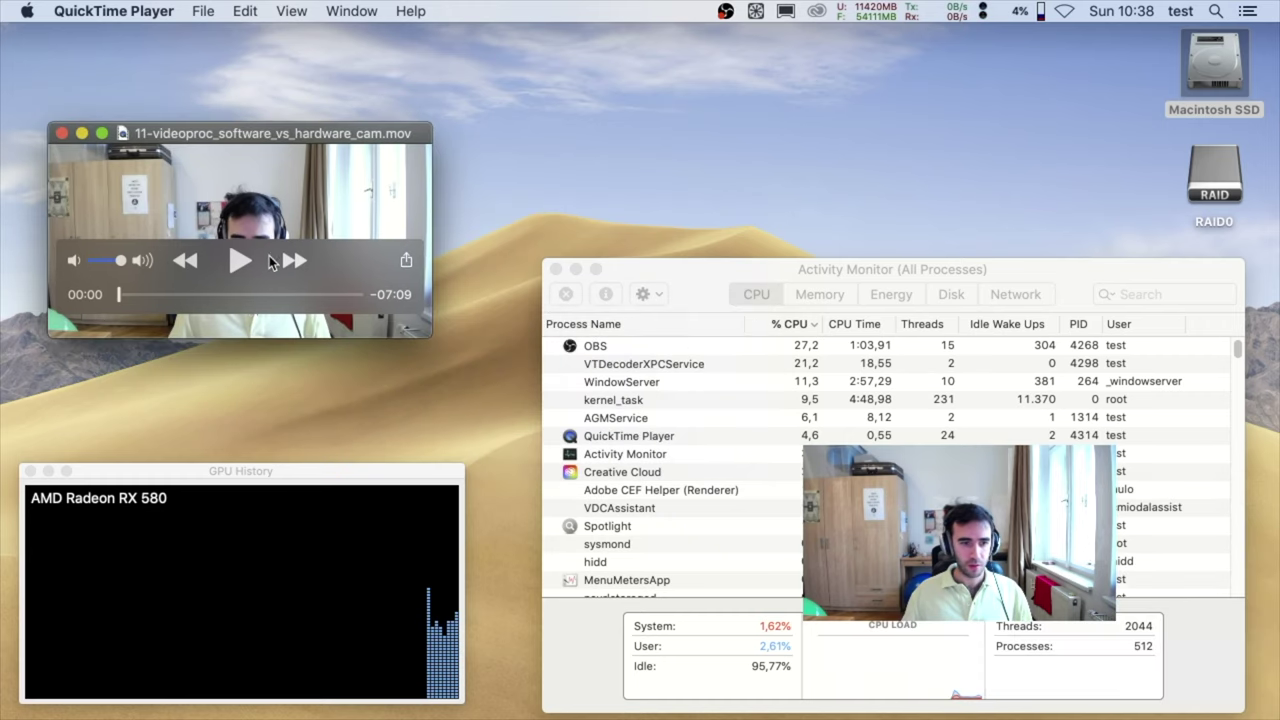
# Play 11-videoproc_software_vs_hardware_cam.mov in QuickTime, then quit QuickTime Player
pyautogui.click(240, 262)
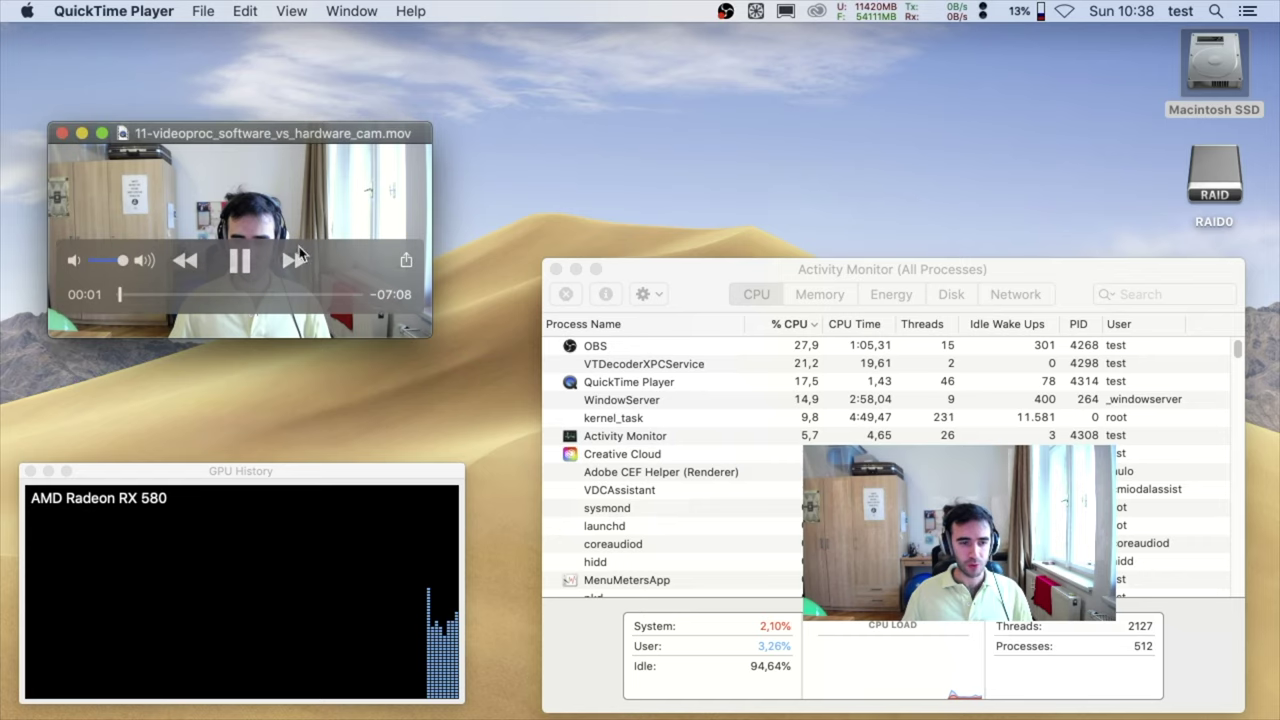
pyautogui.moveTo(101, 294)
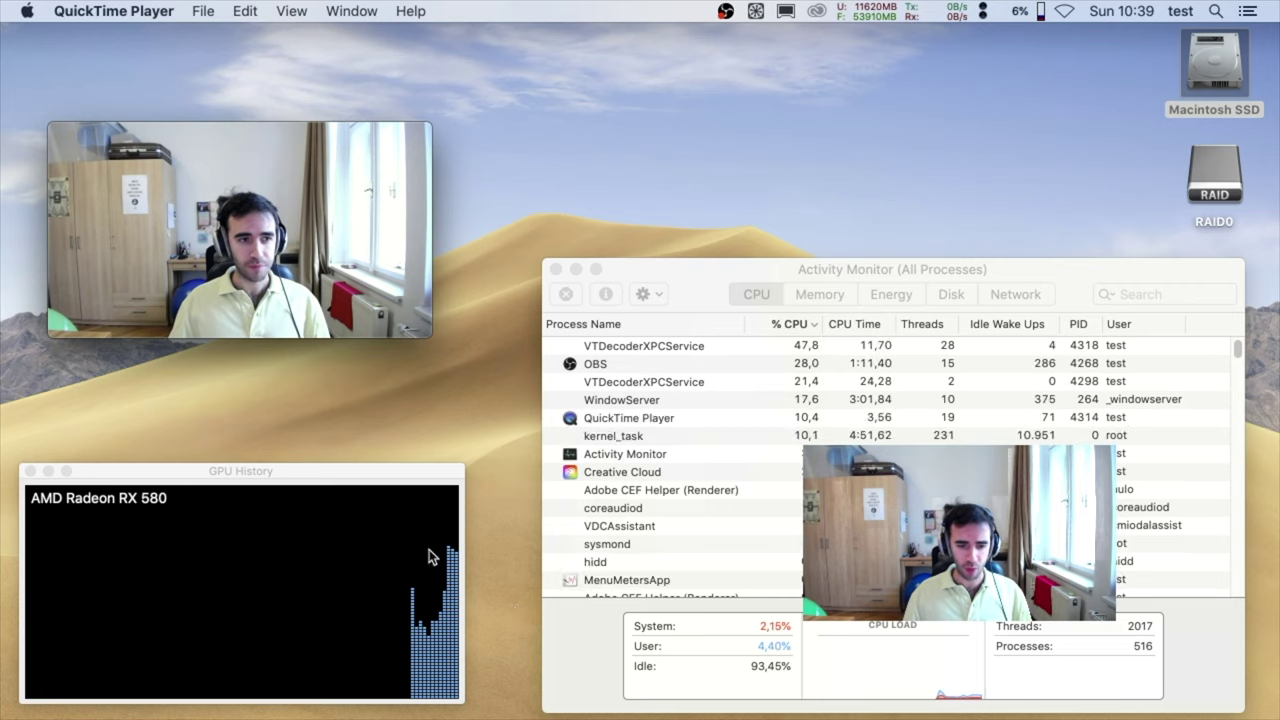
pyautogui.moveTo(110, 242)
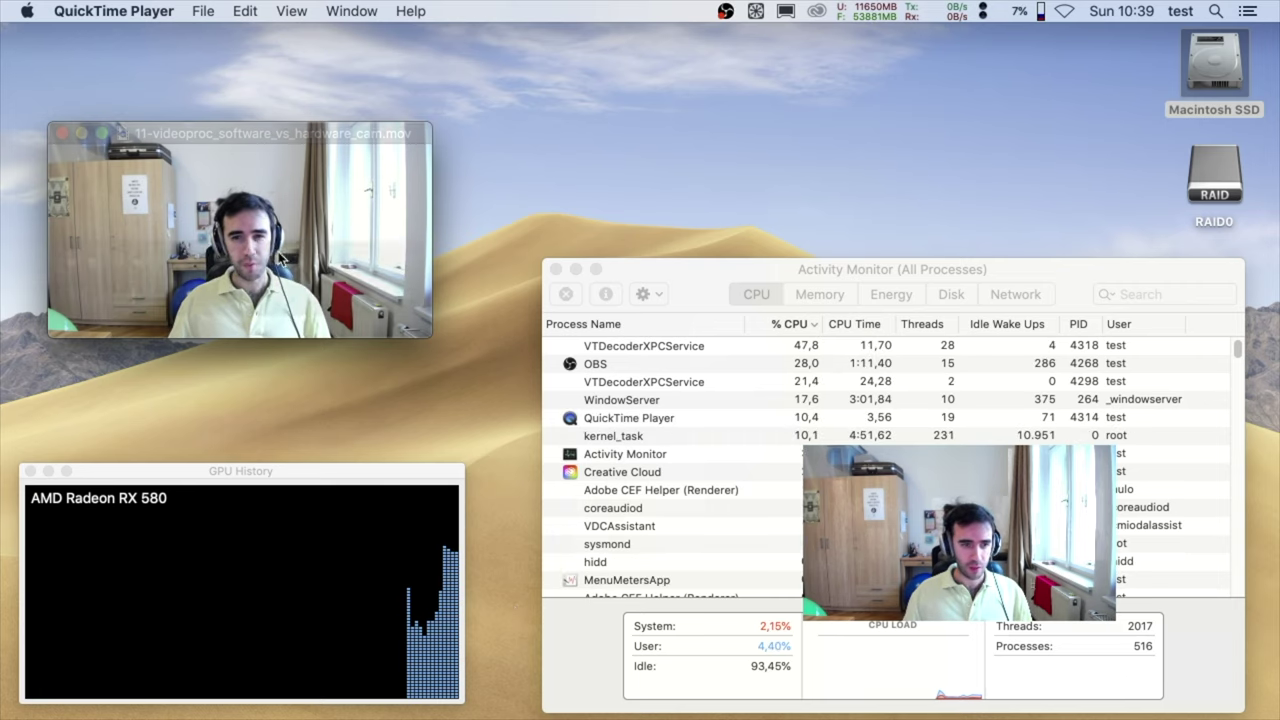
pyautogui.press('super+q')
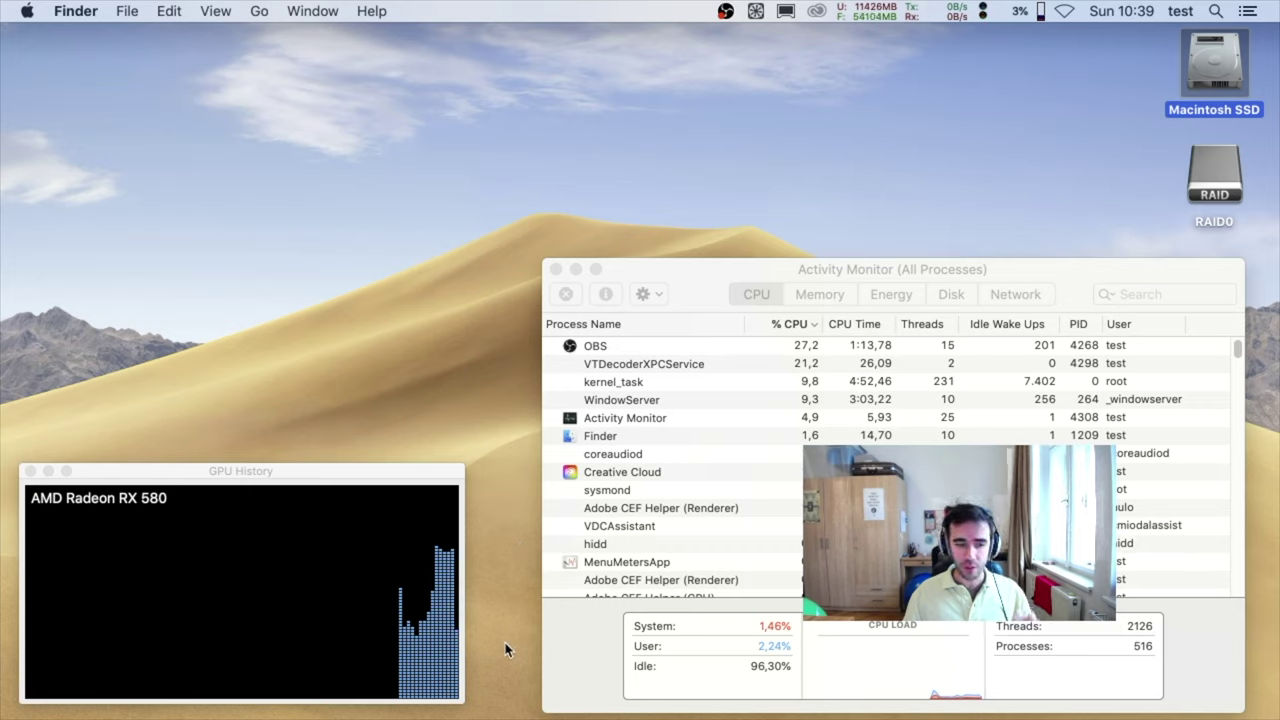
# Bring Activity Monitor's process list and GPU History windows to the front
pyautogui.click(365, 600)
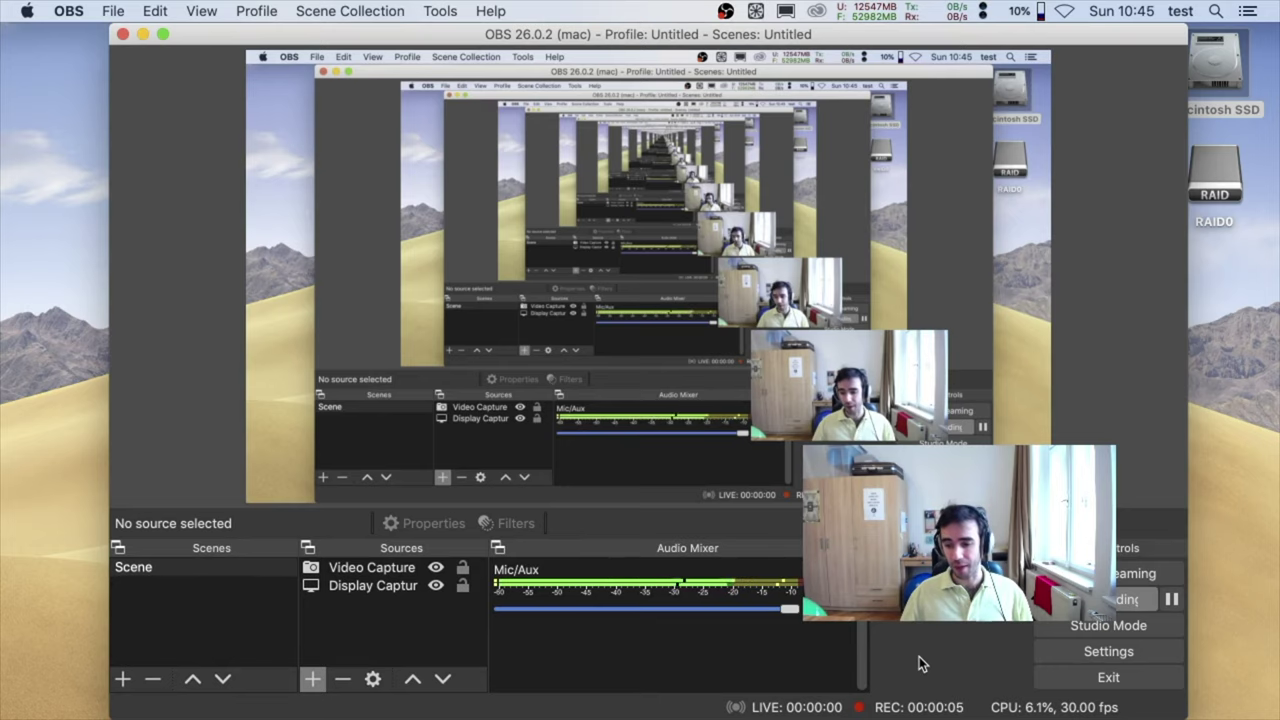
# Bring Activity Monitor to the front from the Dock to check CPU and GPU load during recording
pyautogui.moveTo(930, 708)
pyautogui.click(1097, 705)
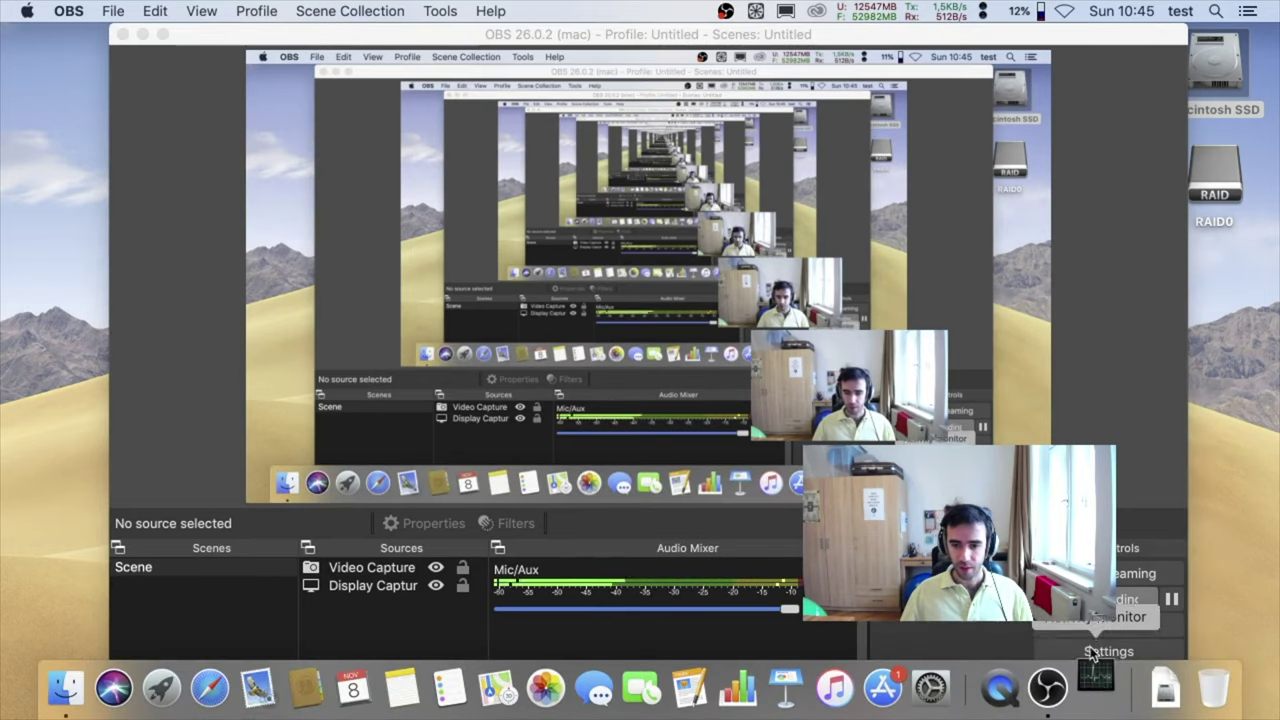